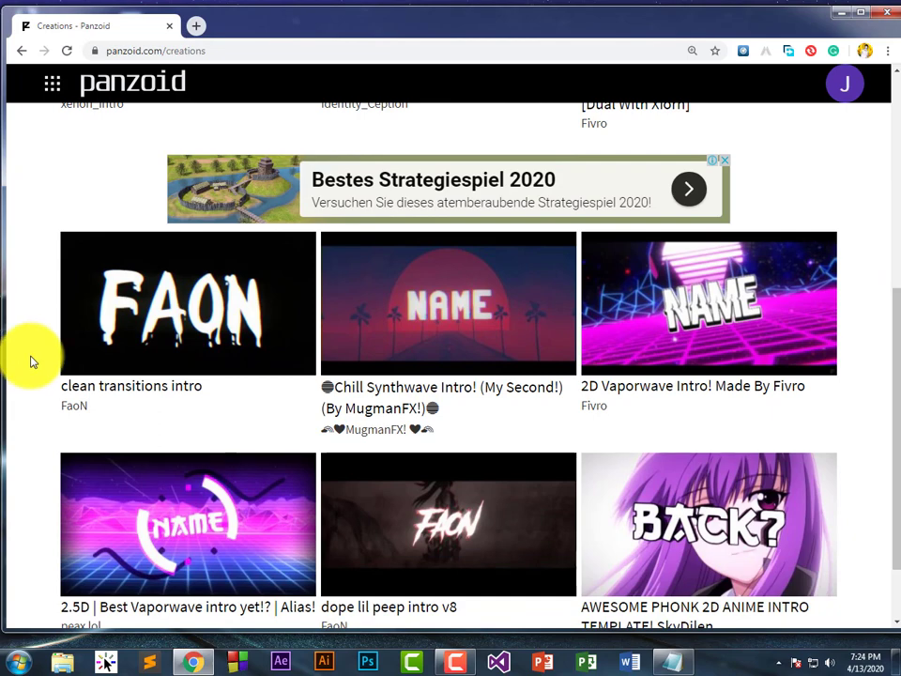
Open the "random WIP (not finished)" template from the creations gallery in Clipmaker.
scroll(37, 380, "down", 1)
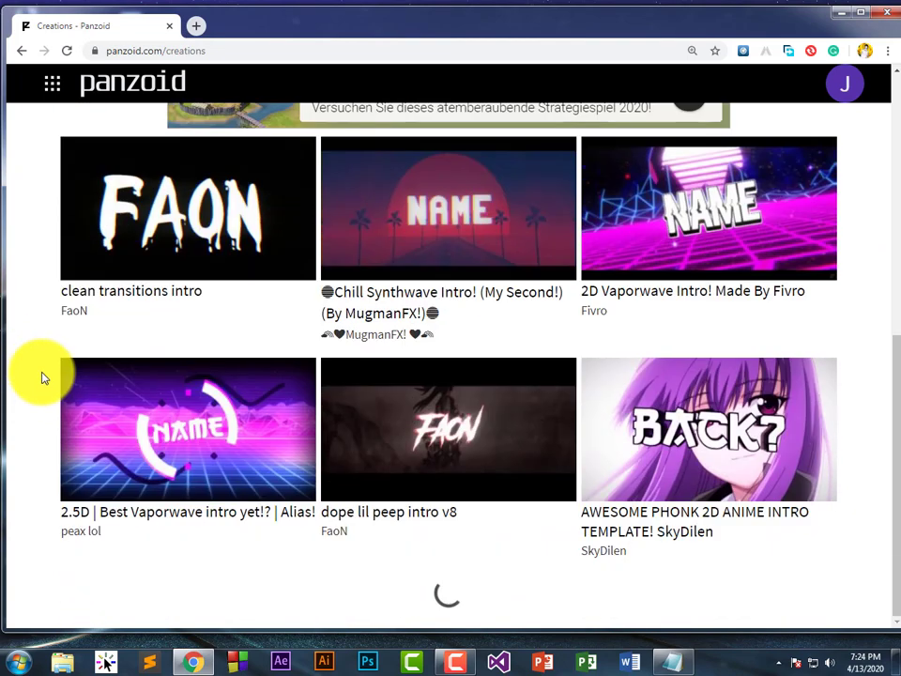
scroll(94, 338, "down", 5)
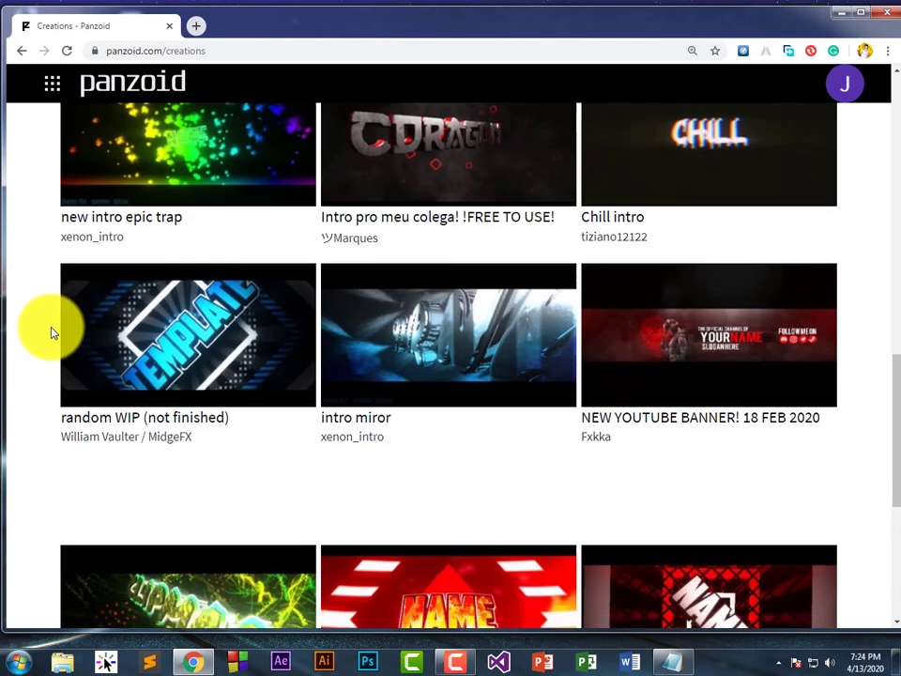
scroll(37, 336, "down", 2)
scroll(75, 341, "up", 2)
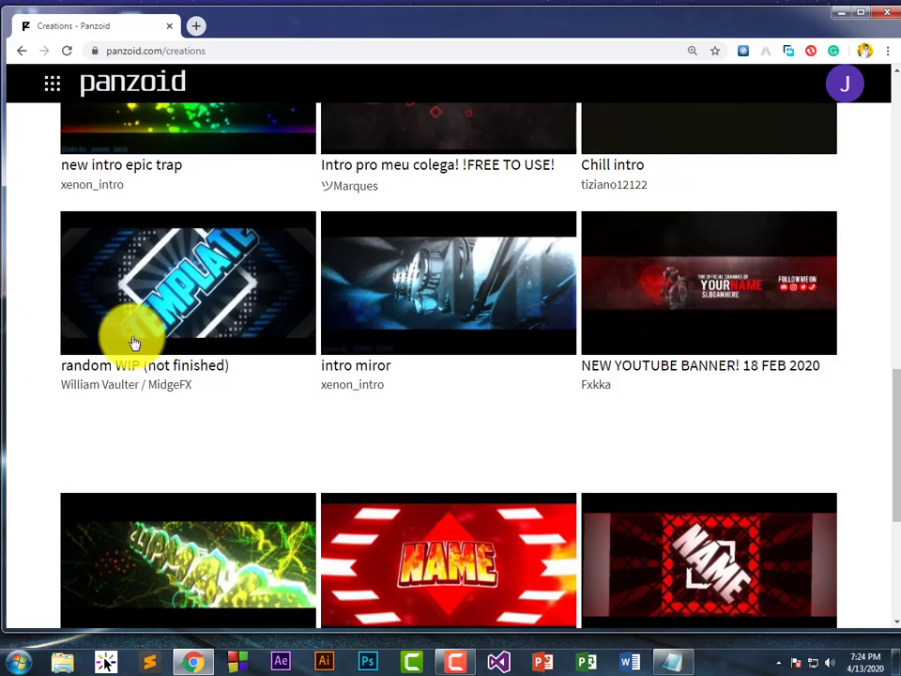
left_click(164, 282)
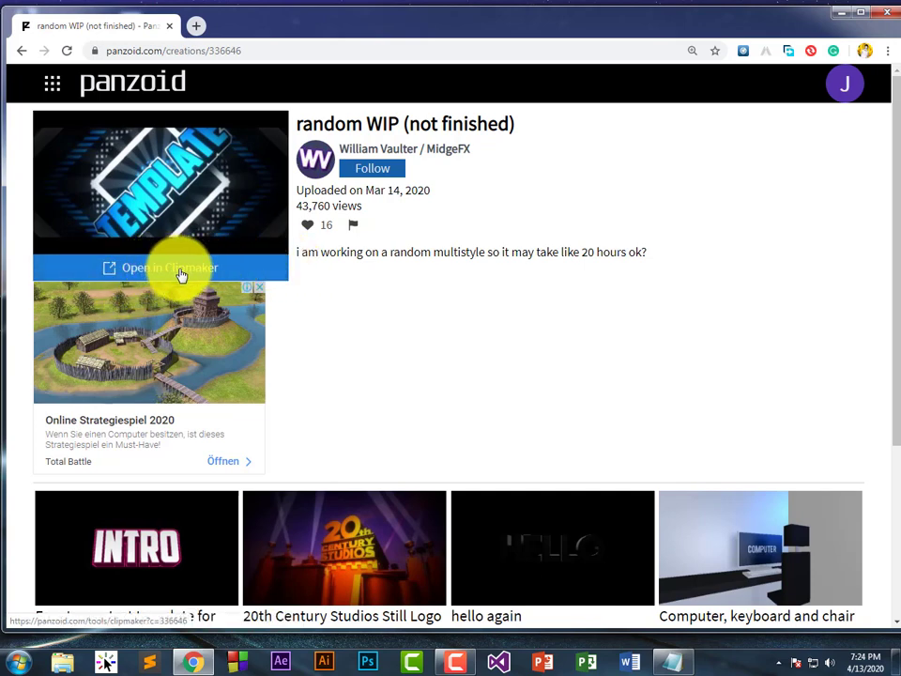
left_click(180, 269)
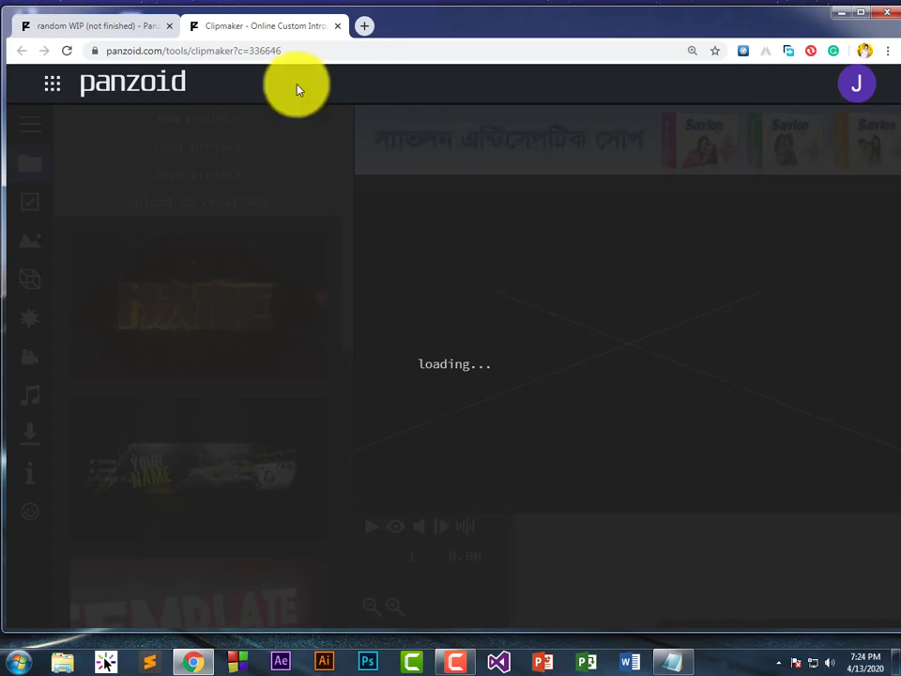
Play the template's animation preview and pause it at the scene showing the RANDOM text.
right_click(474, 5)
left_click(523, 36)
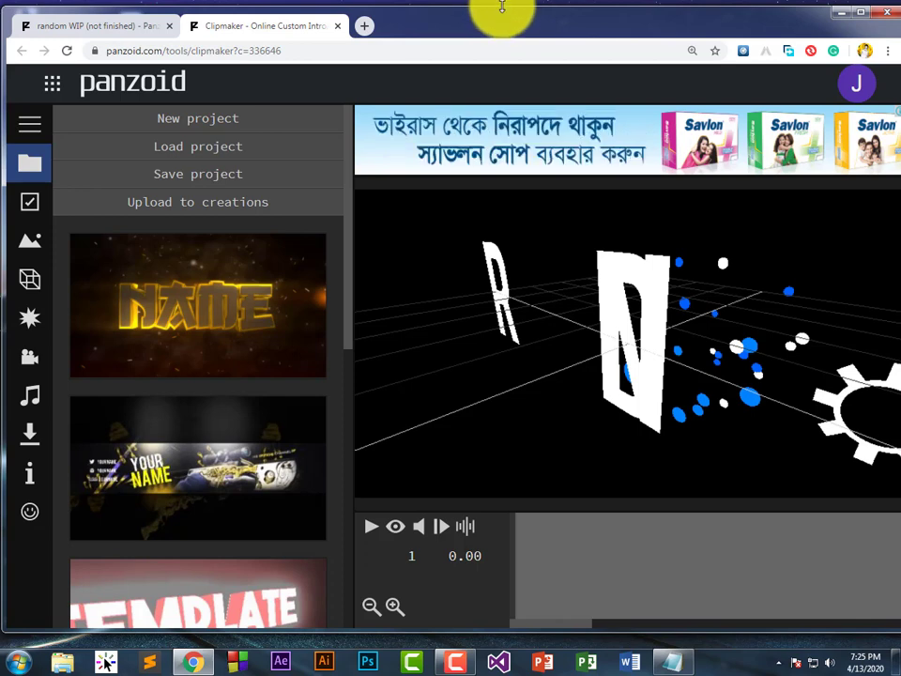
left_click(370, 527)
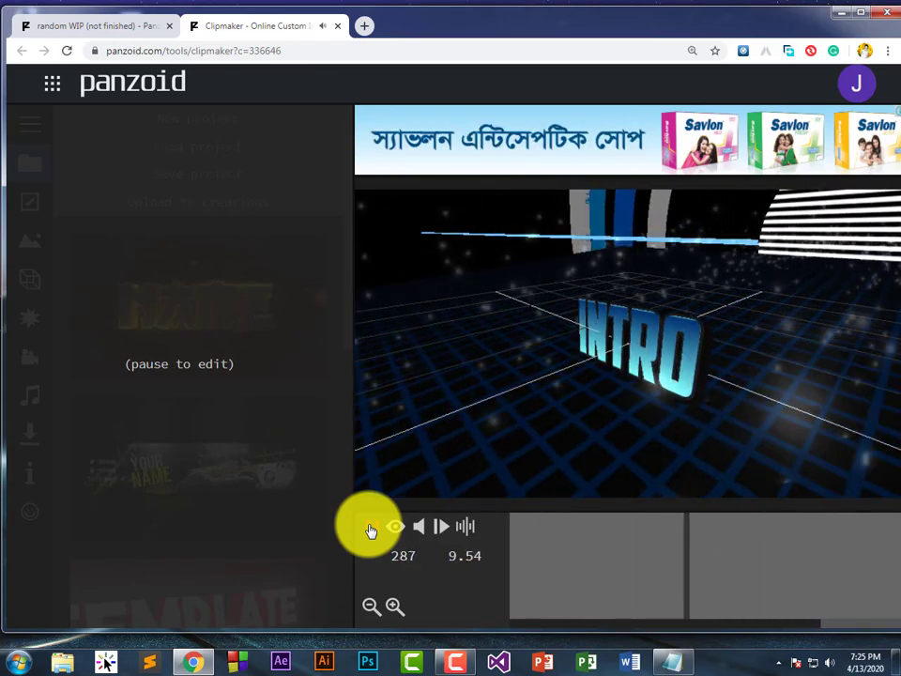
left_click(370, 528)
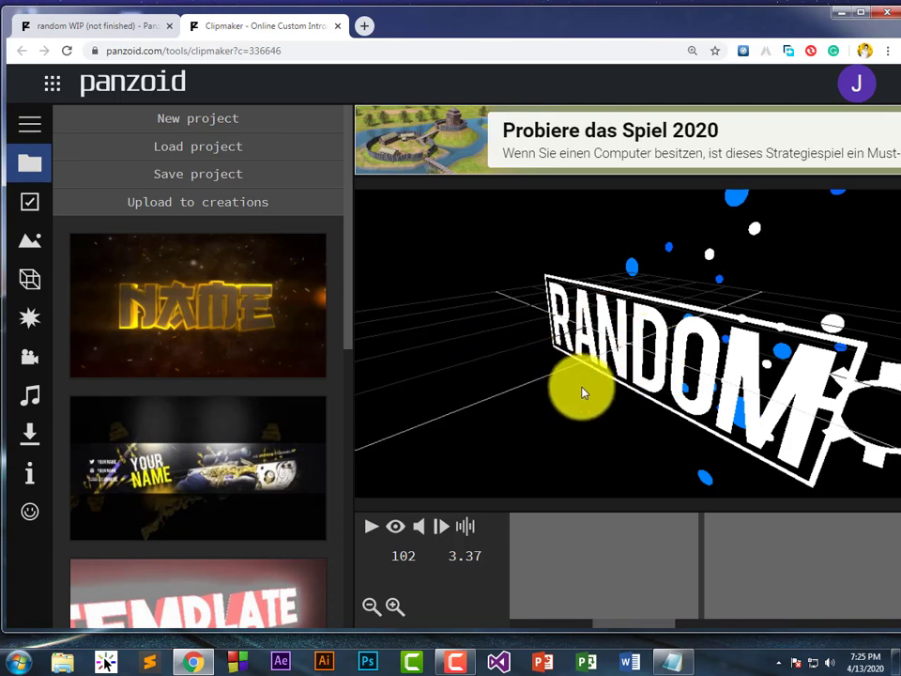
Delete the six single-letter text objects R, A, N, D, O and M from the "text 1" group.
left_click(30, 279)
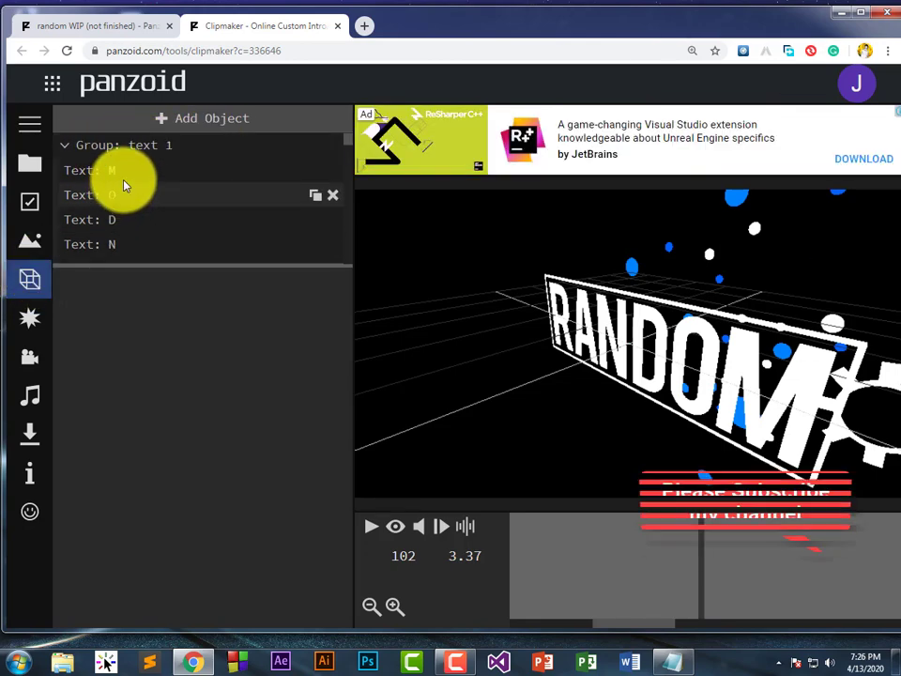
scroll(131, 183, "down", 1)
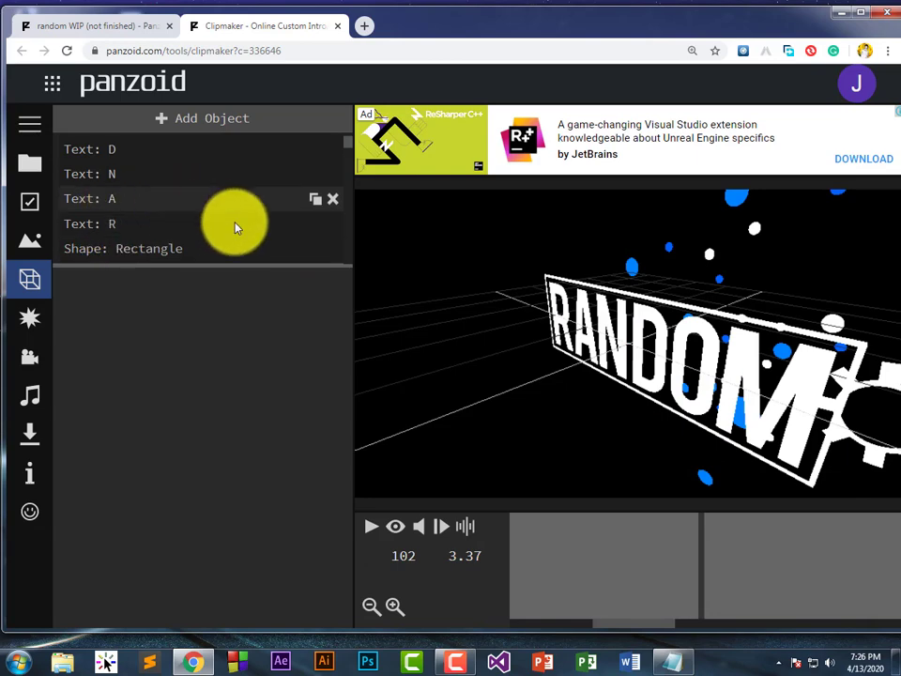
scroll(197, 218, "down", 1)
scroll(207, 216, "up", 2)
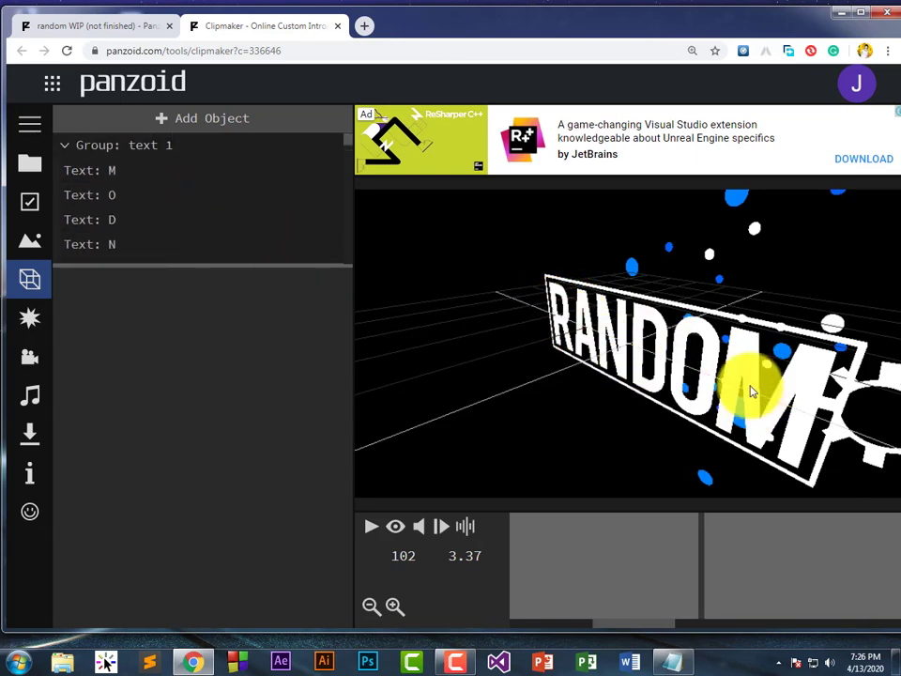
scroll(141, 216, "down", 1)
scroll(117, 220, "down", 1)
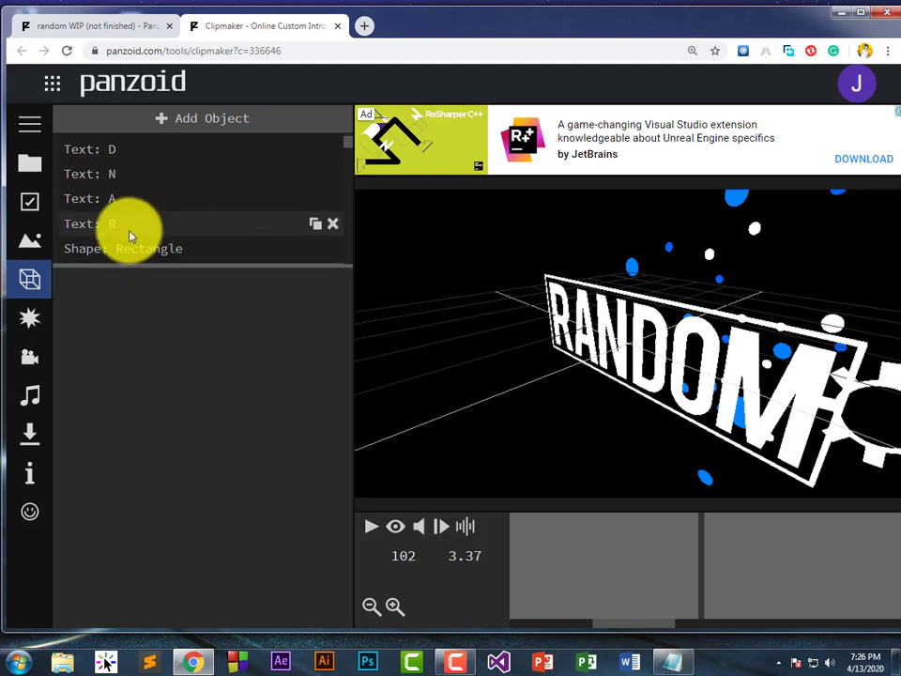
scroll(159, 202, "up", 2)
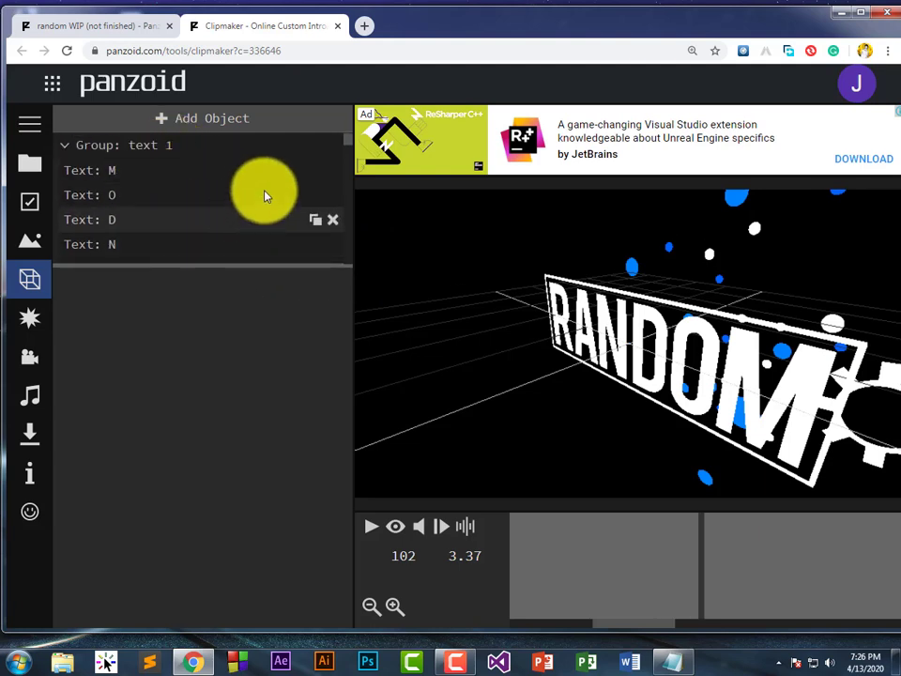
scroll(235, 186, "down", 3)
left_click(333, 223)
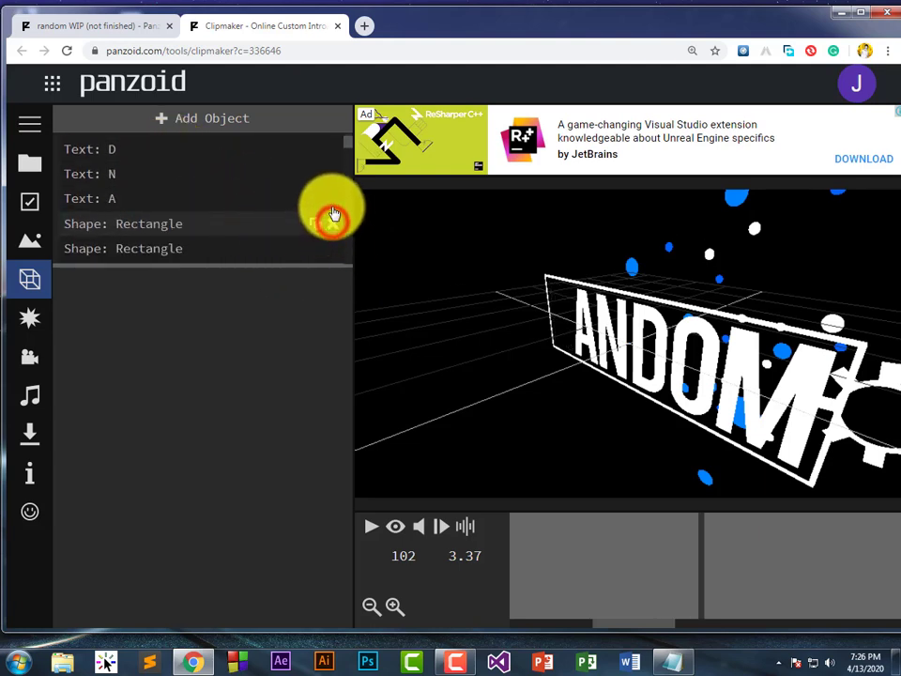
left_click(333, 198)
left_click(334, 176)
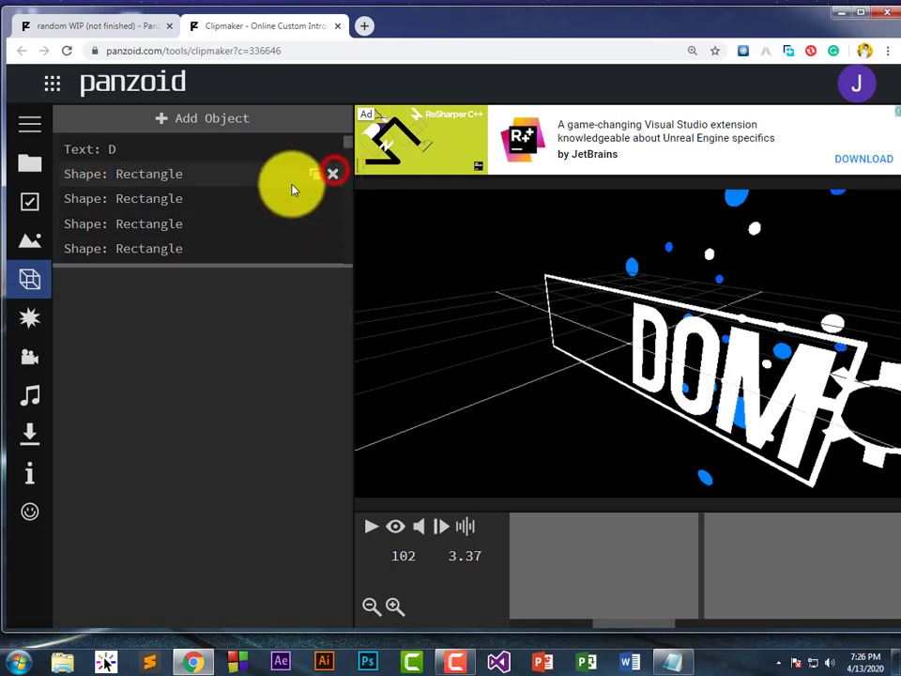
scroll(316, 195, "up", 2)
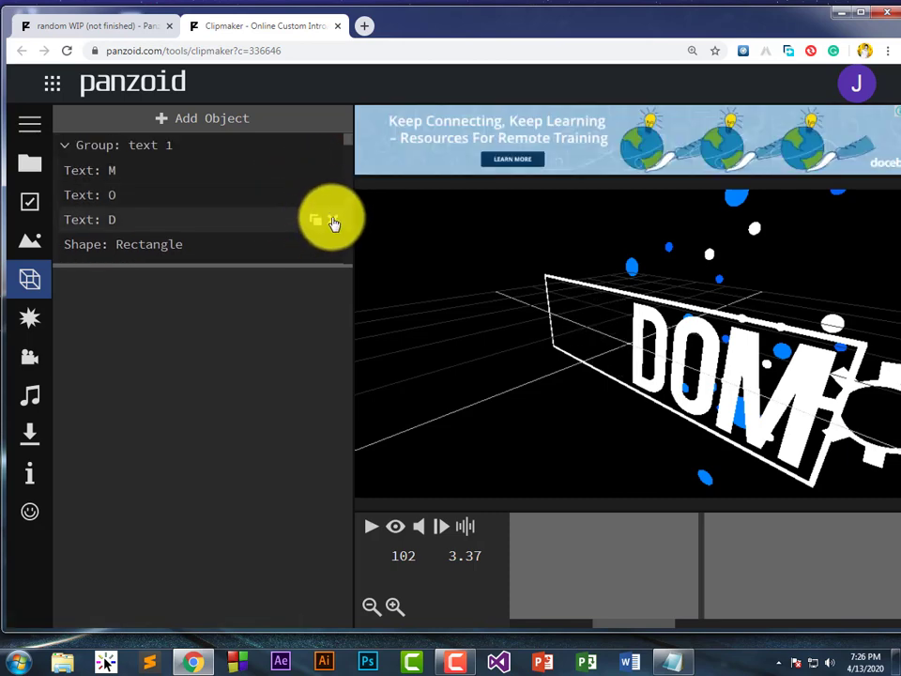
left_click(331, 219)
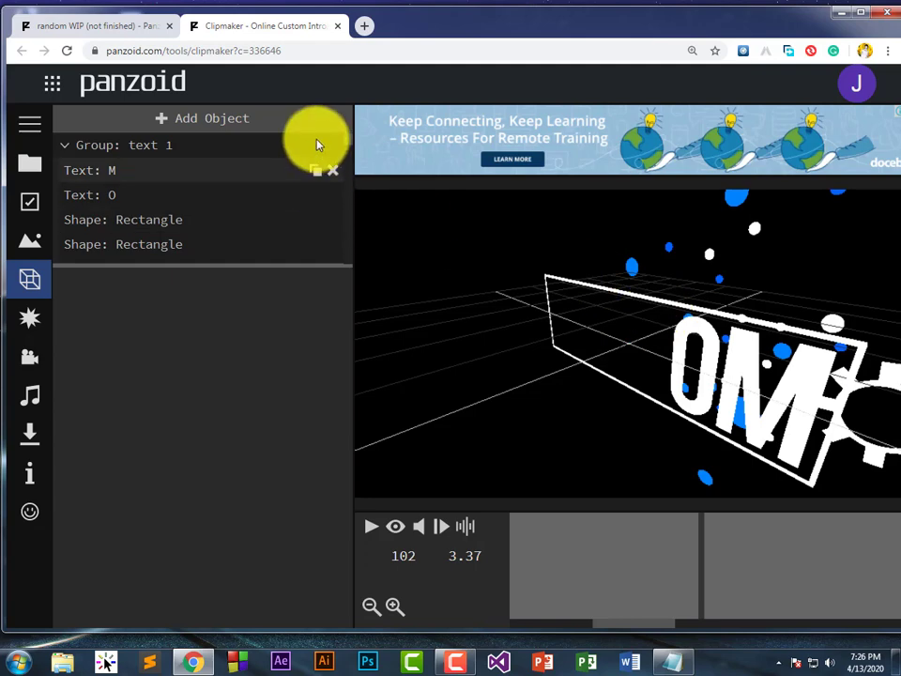
left_click(333, 197)
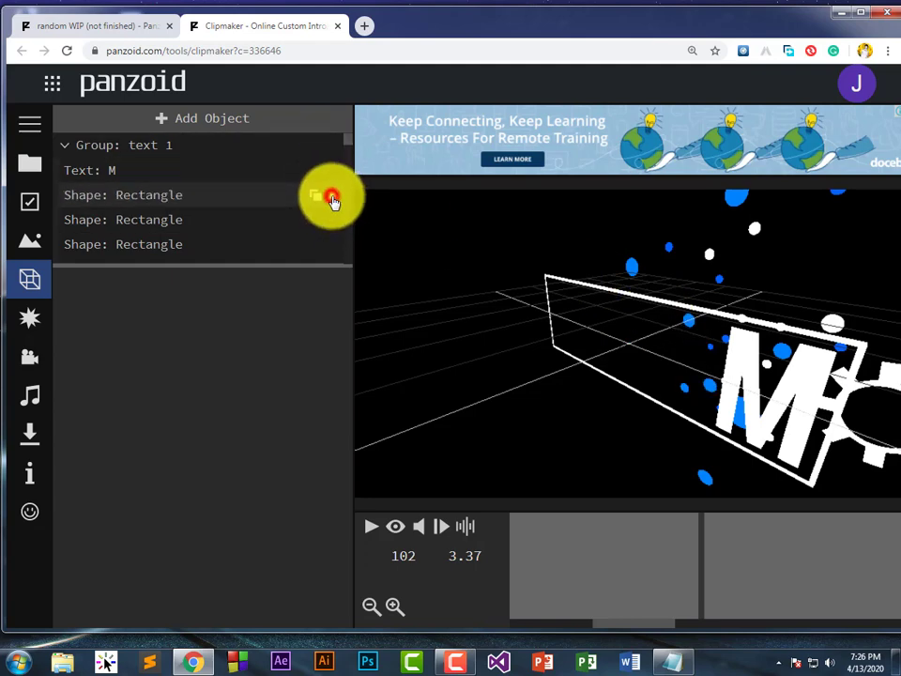
left_click(332, 171)
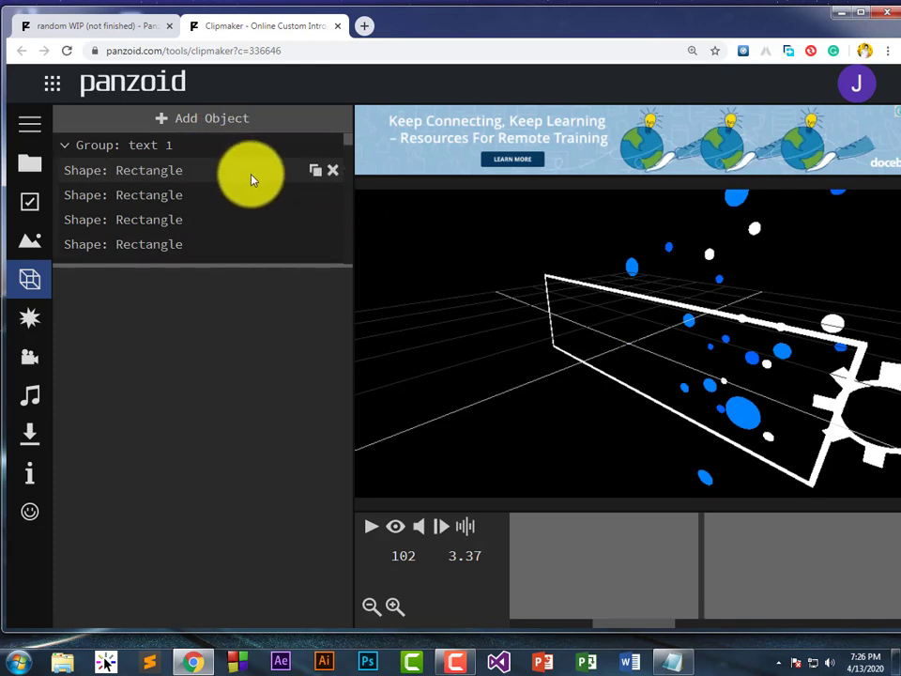
Add a 3D text object and move it to the start of the "text 1" group.
left_click(200, 121)
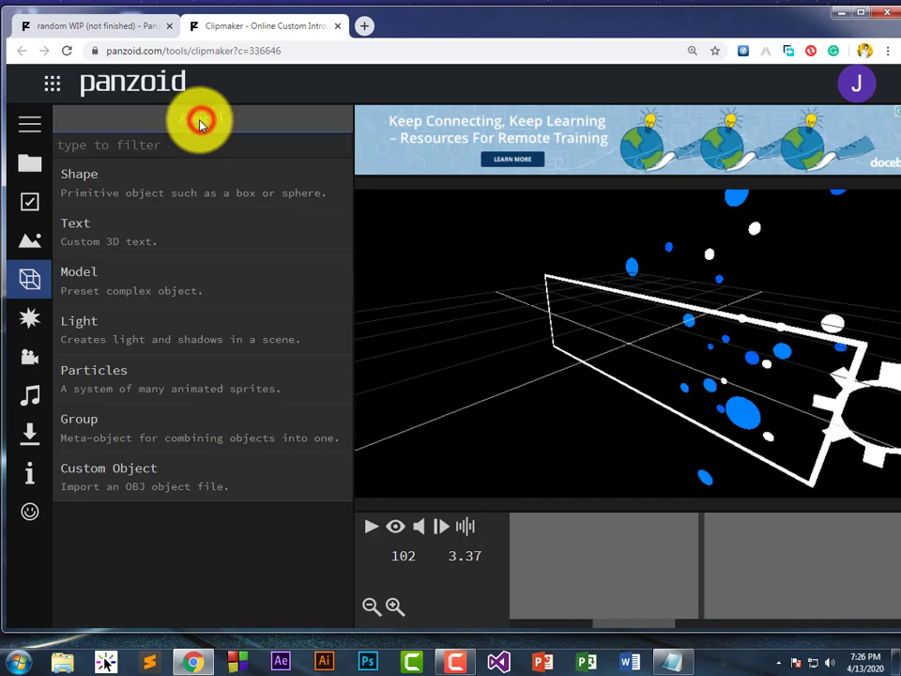
left_click(79, 229)
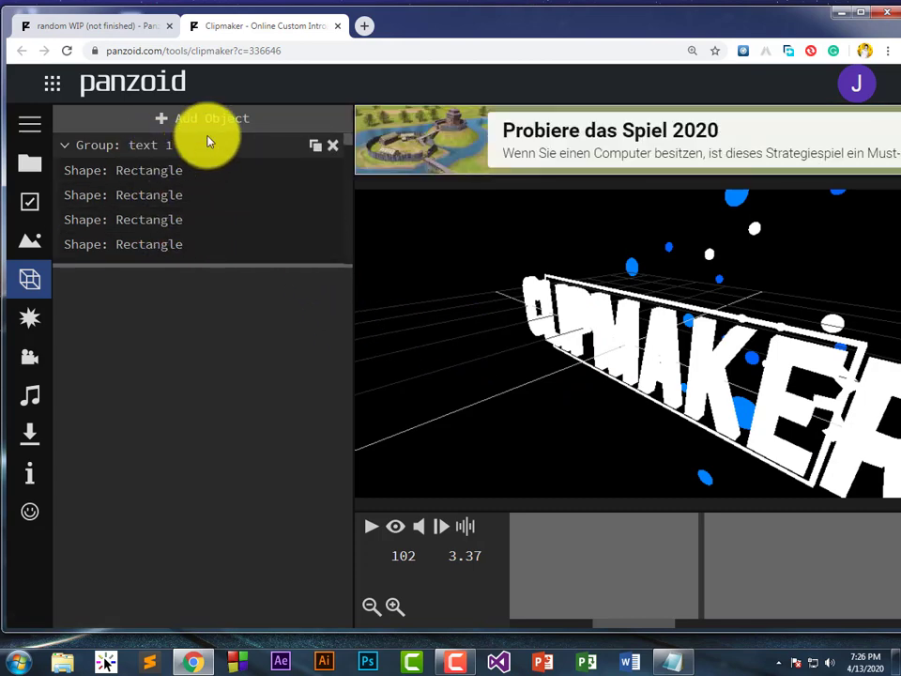
scroll(347, 157, "down", 10)
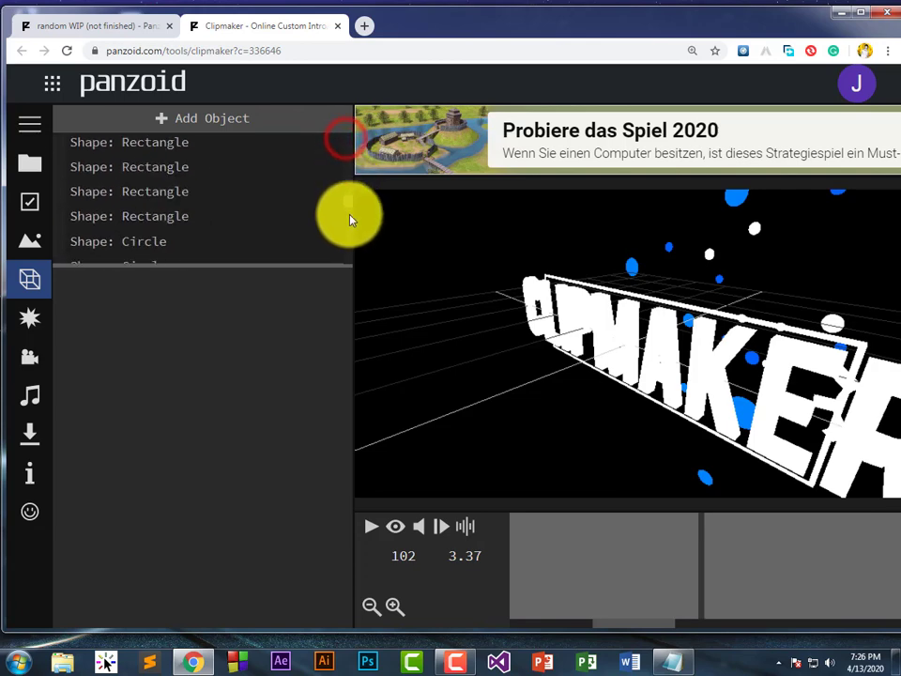
scroll(355, 265, "down", 1)
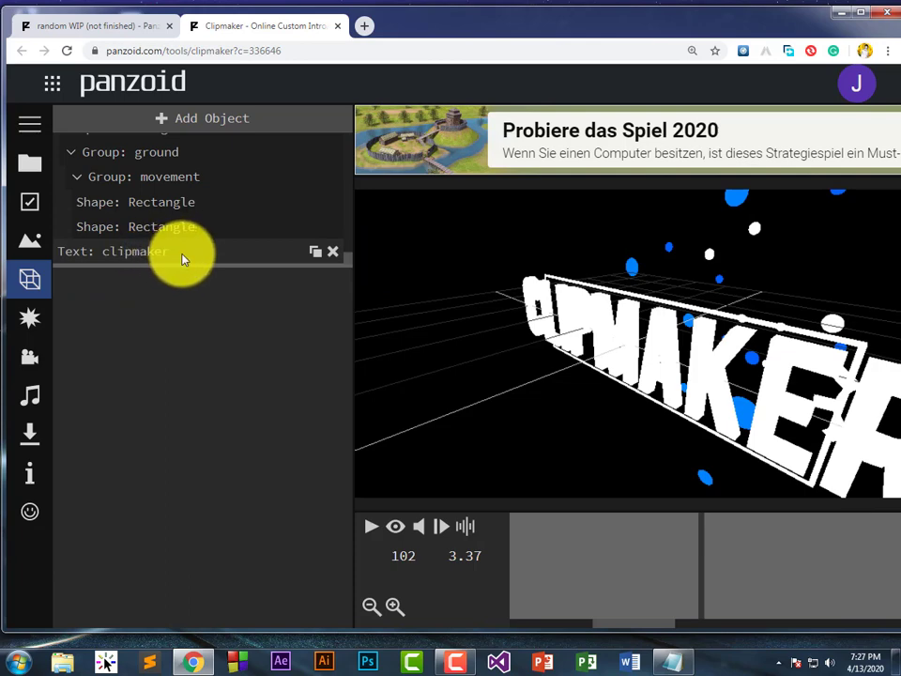
left_click_drag(185, 255, 185, 155)
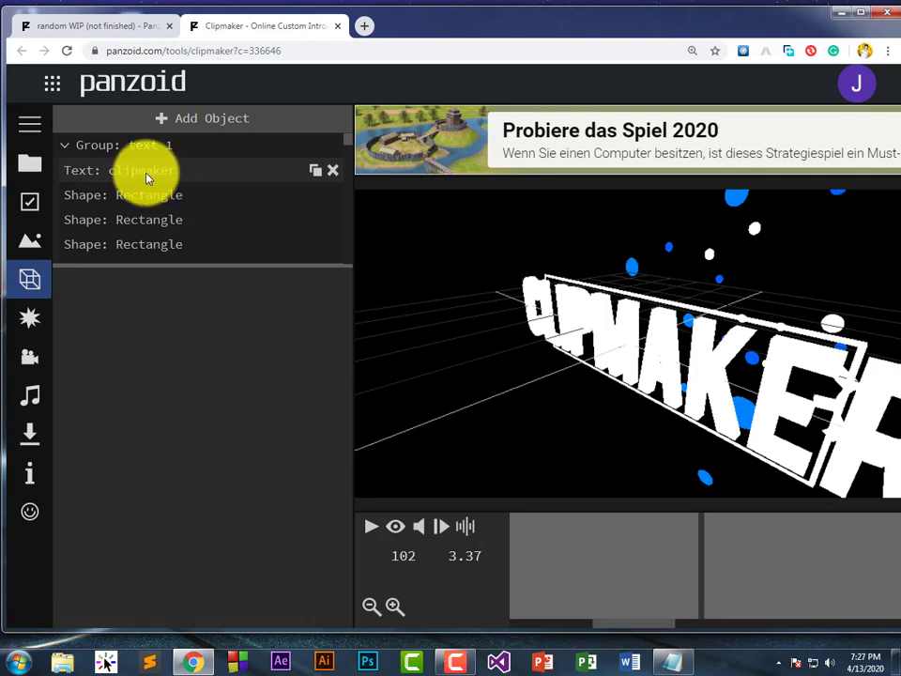
Change the wording of the new 3D text in the "text 1" group to "welcome" and set its height to 15.
left_click(143, 170)
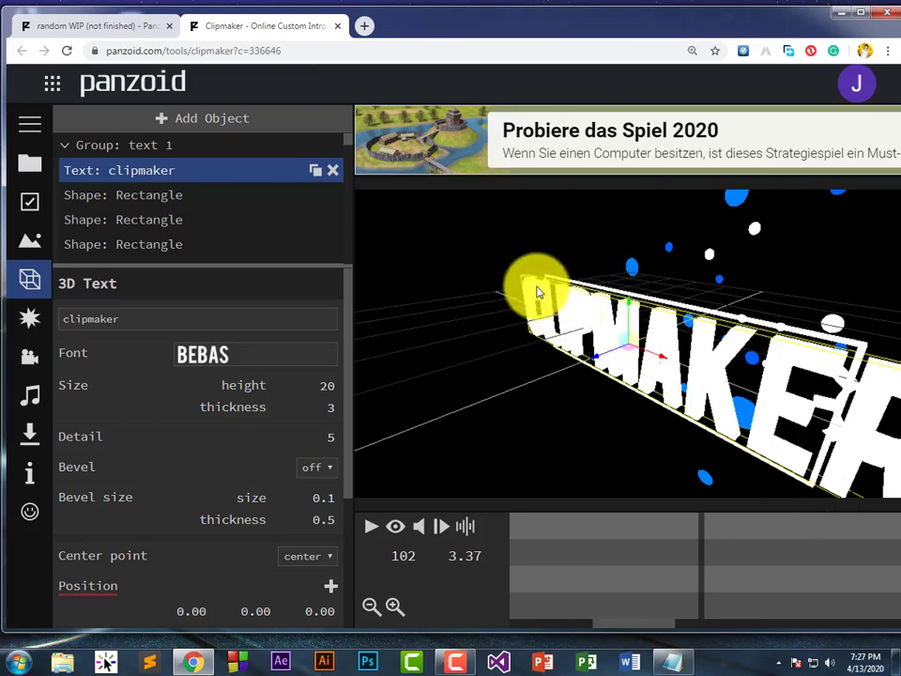
left_click_drag(538, 291, 596, 221)
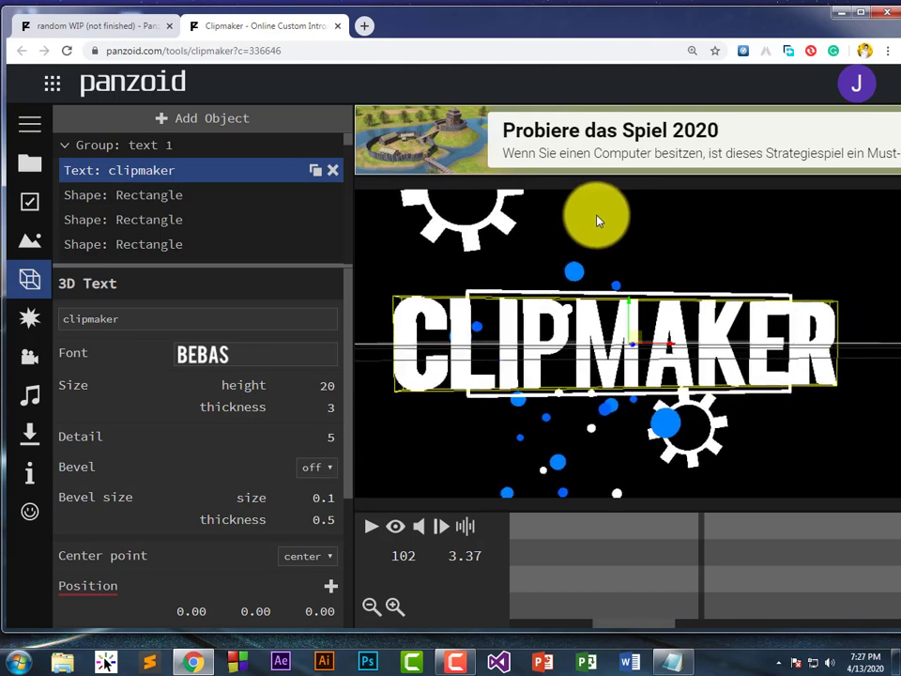
left_click_drag(408, 380, 404, 399)
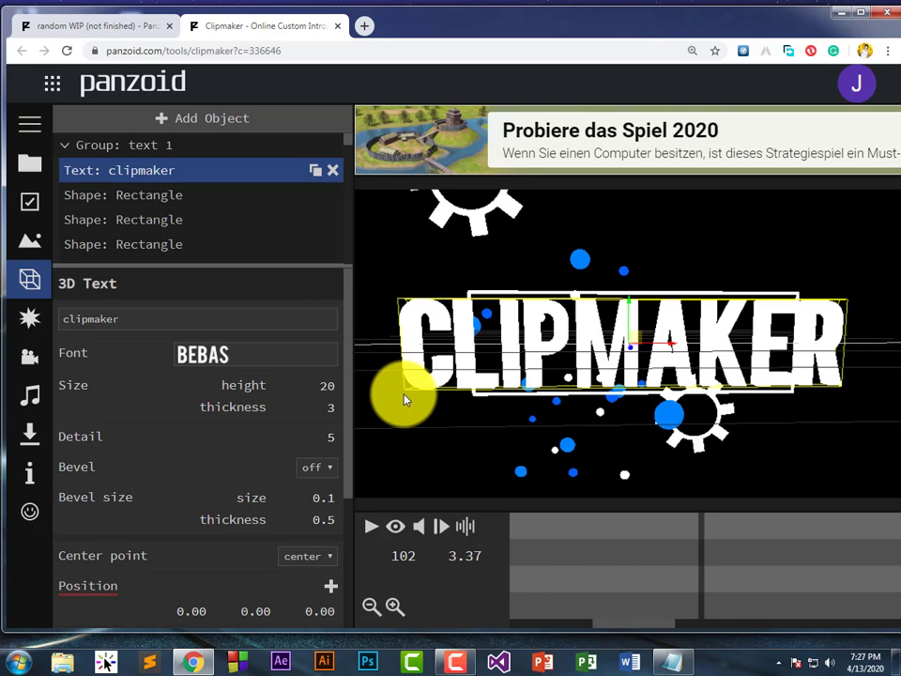
left_click(178, 321)
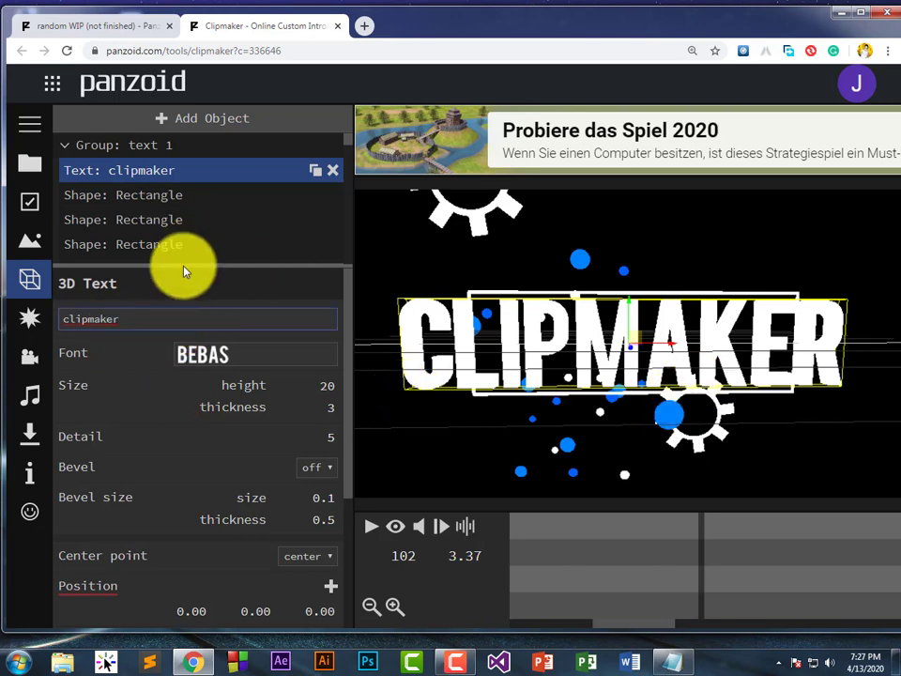
key("BackSpace")
key("BackSpace")
key("BackSpace")
key("BackSpace")
key("BackSpace")
key("BackSpace")
key("BackSpace")
key("BackSpace")
key("BackSpace")
type("welco")
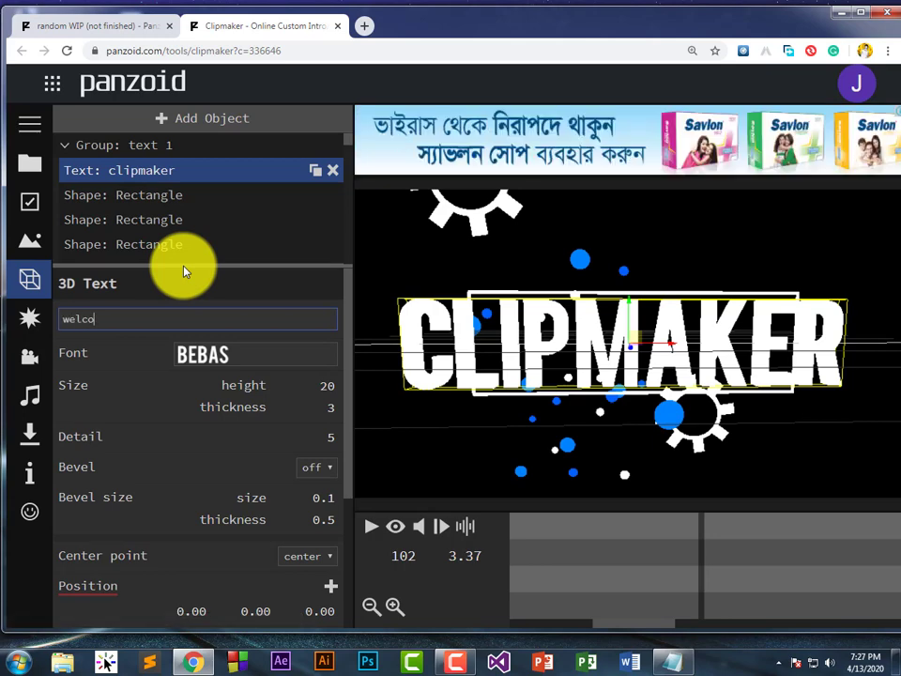
type("me")
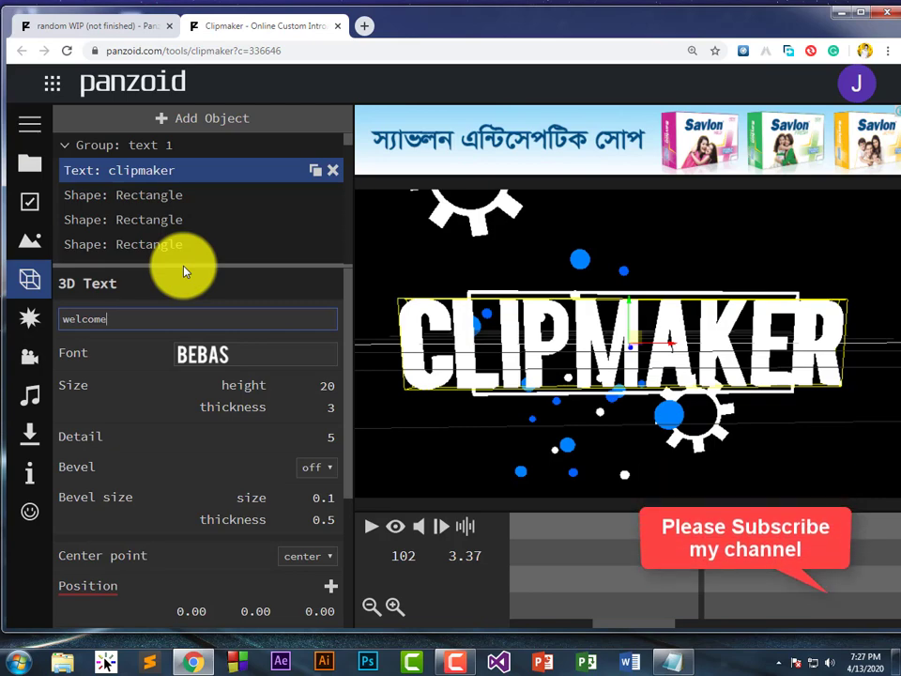
key("Return")
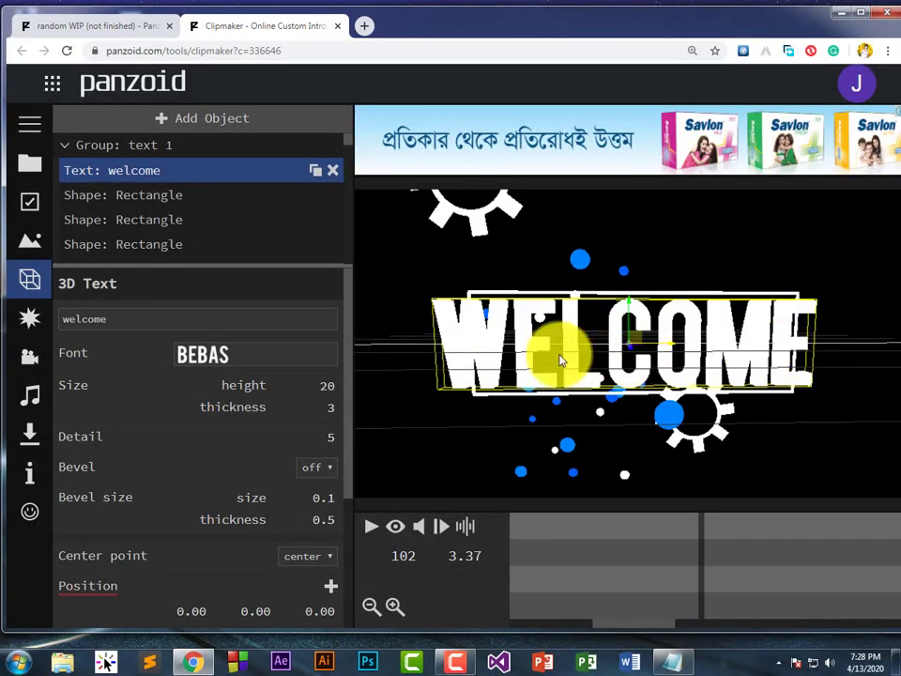
left_click(285, 385)
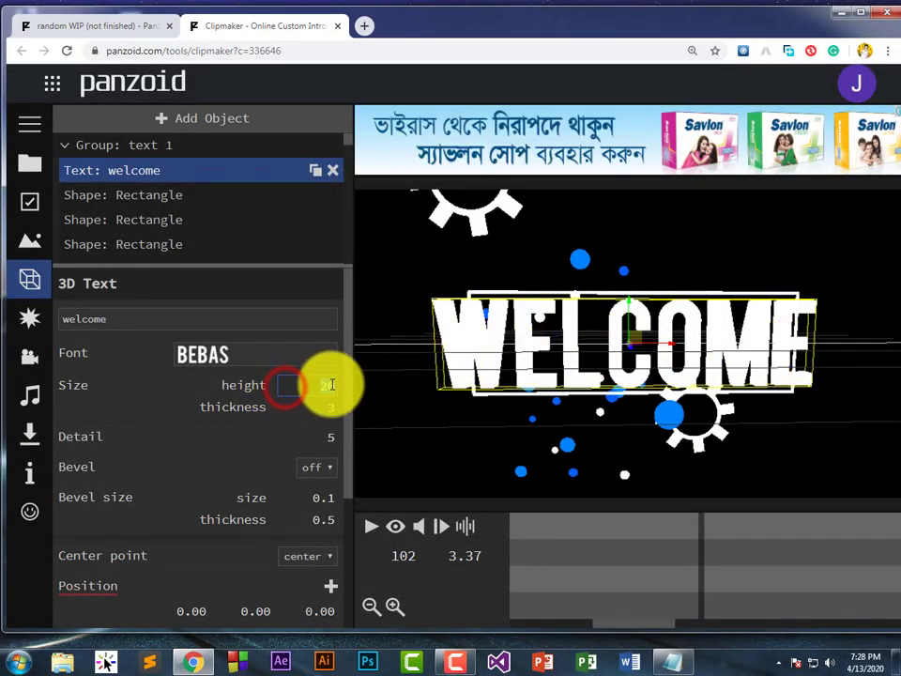
key("Return")
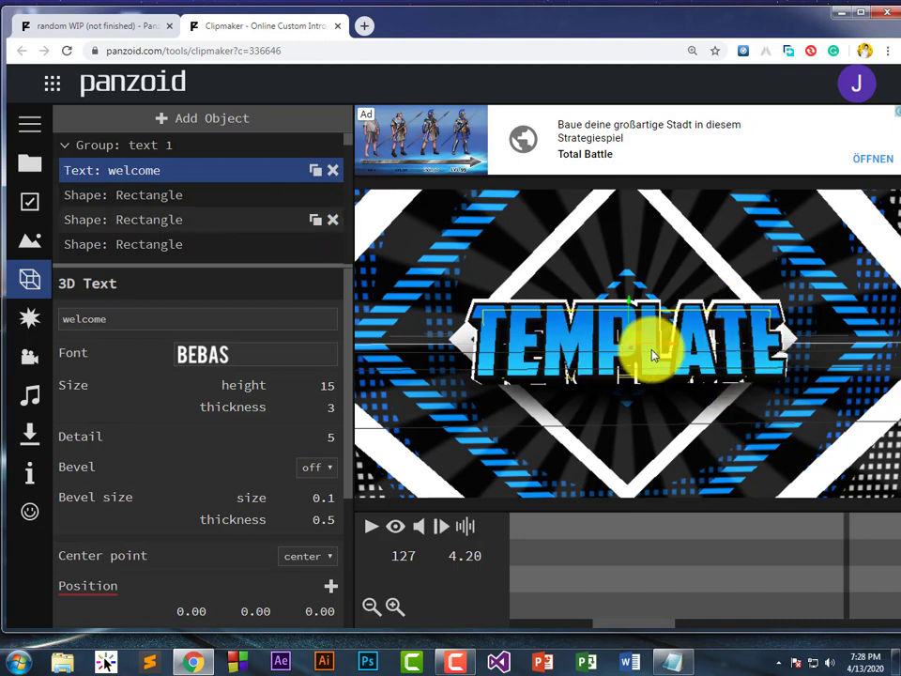
Change the wording of the last two TEMPLATE texts in the "TEXT 2" group to "to".
scroll(253, 220, "down", 5)
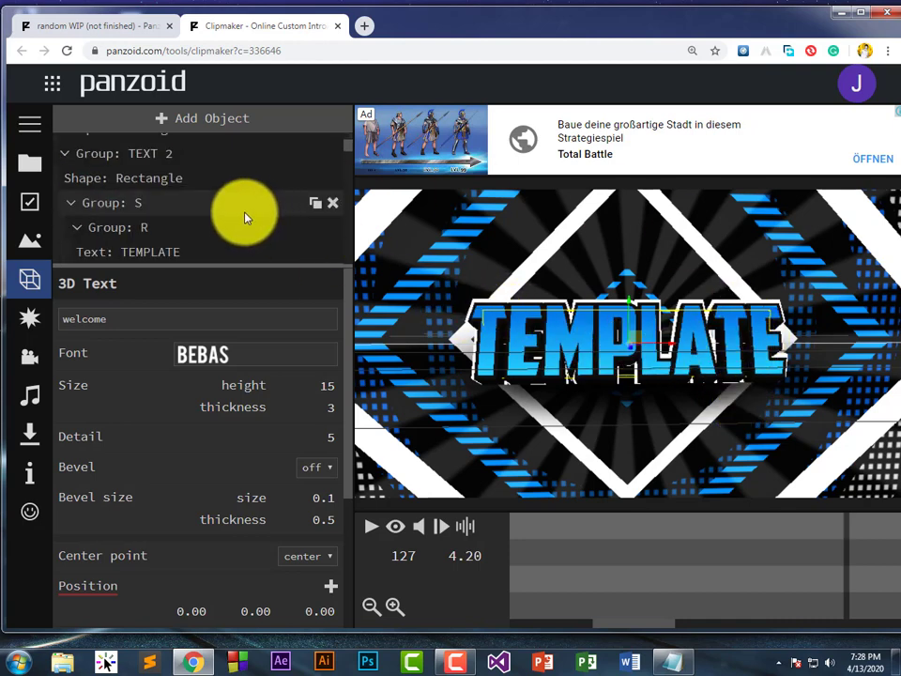
scroll(220, 201, "up", 3)
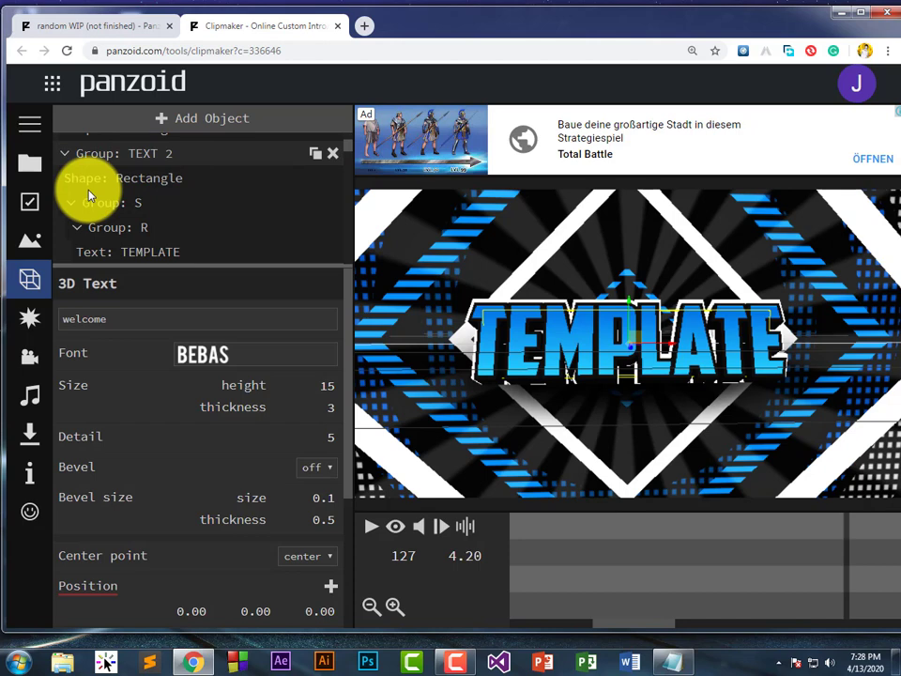
scroll(89, 194, "down", 1)
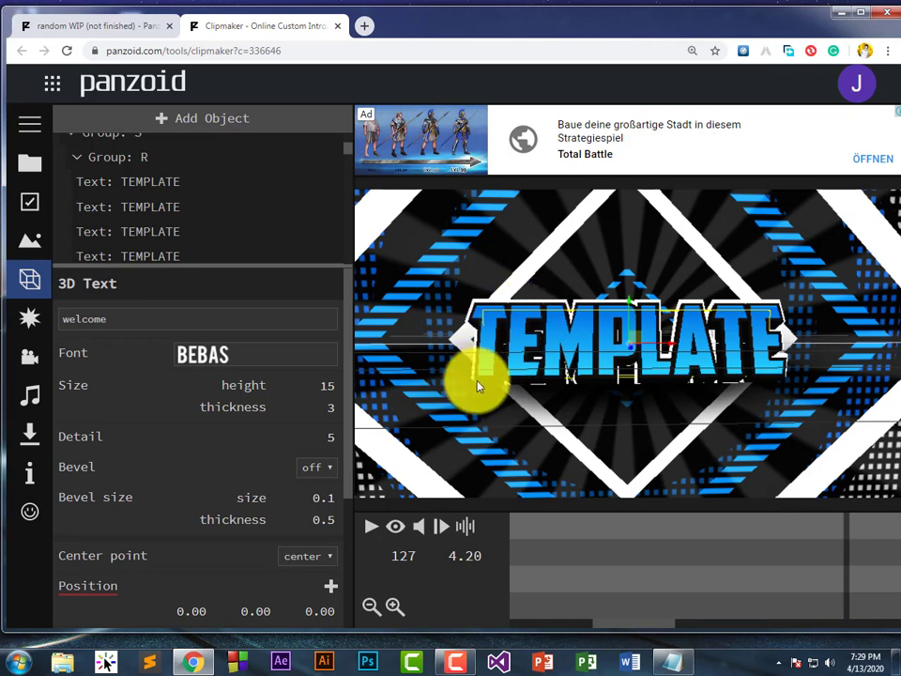
left_click(169, 252)
left_click(152, 320)
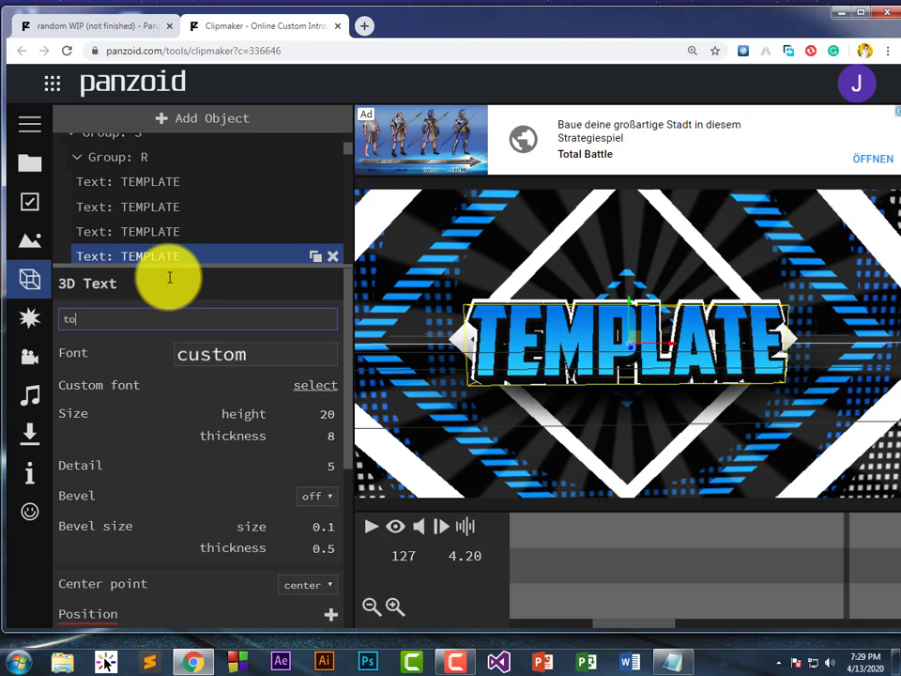
key("Return")
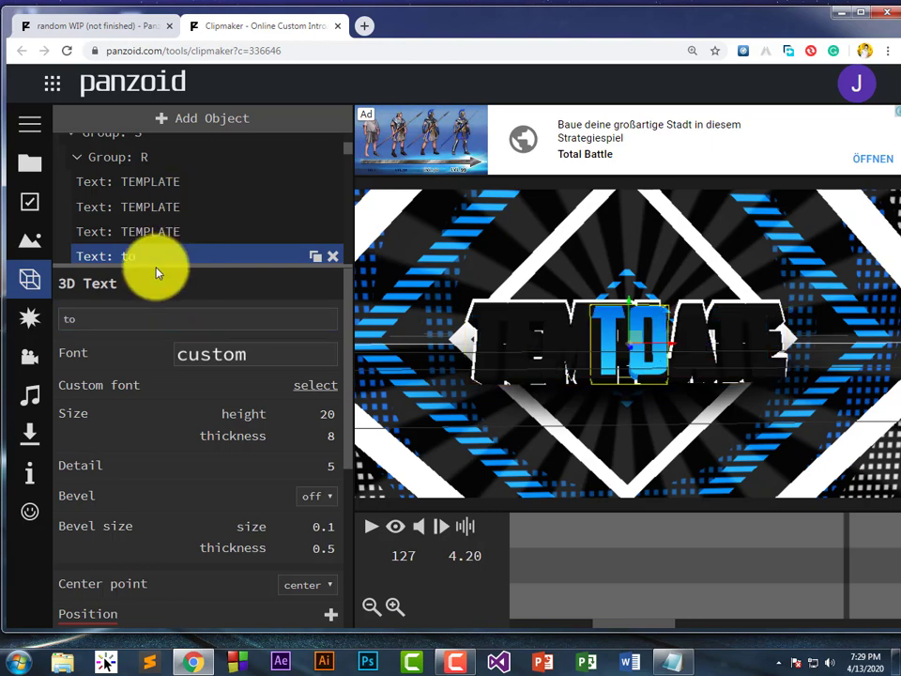
left_click(167, 231)
left_click(130, 314)
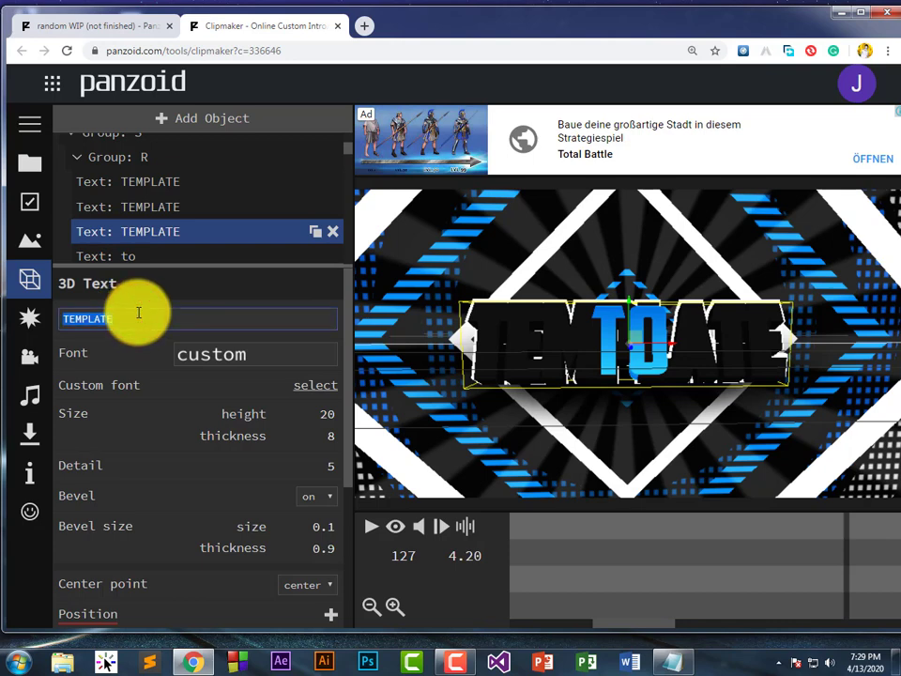
type("to")
key("Return")
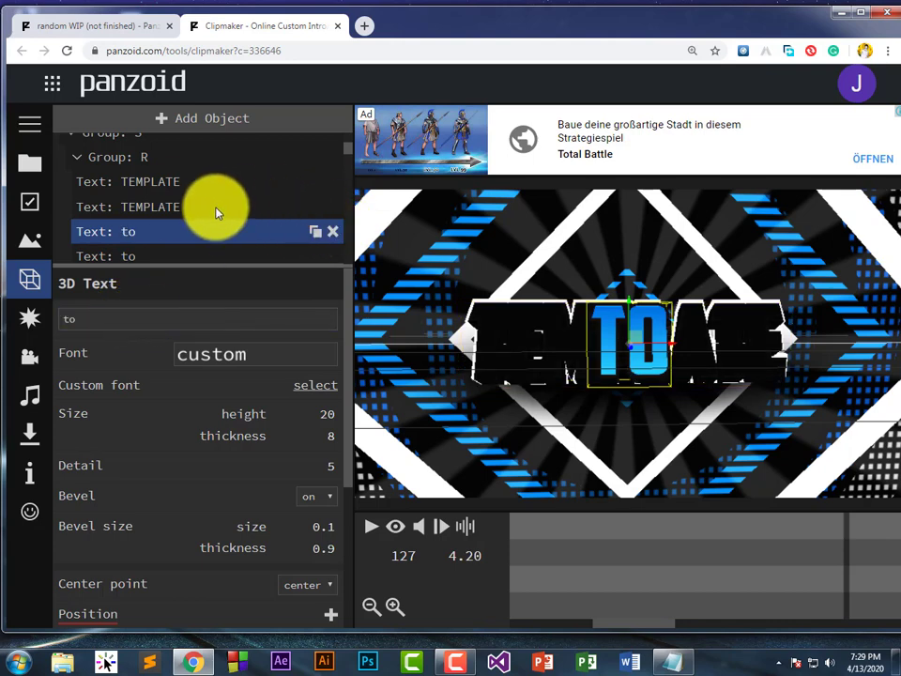
Change the wording of the remaining two TEMPLATE texts in the "TEXT 2" group to "to".
left_click(177, 207)
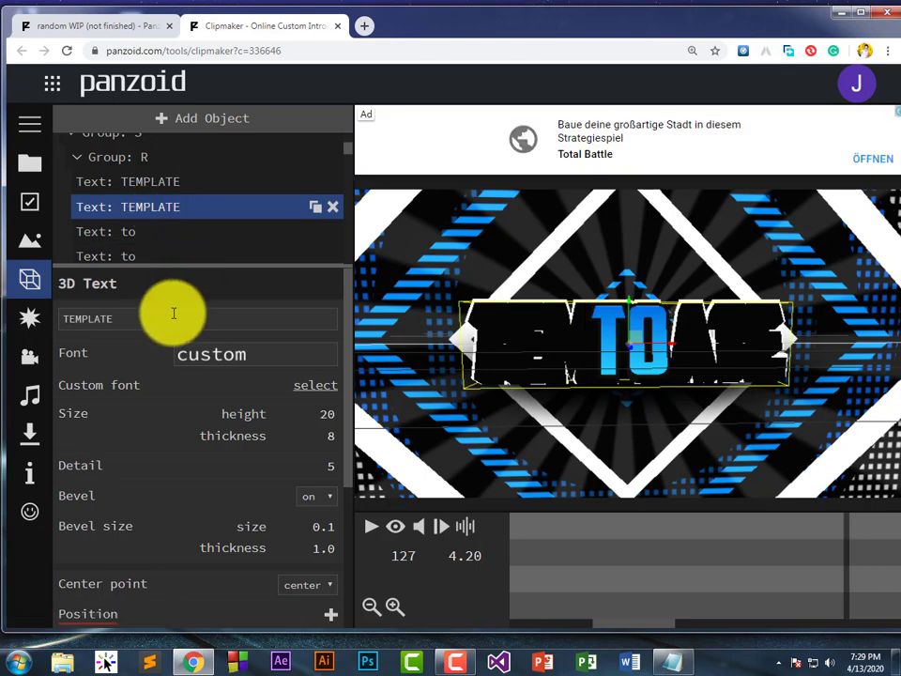
left_click(152, 315)
left_click_drag(133, 323, 105, 327)
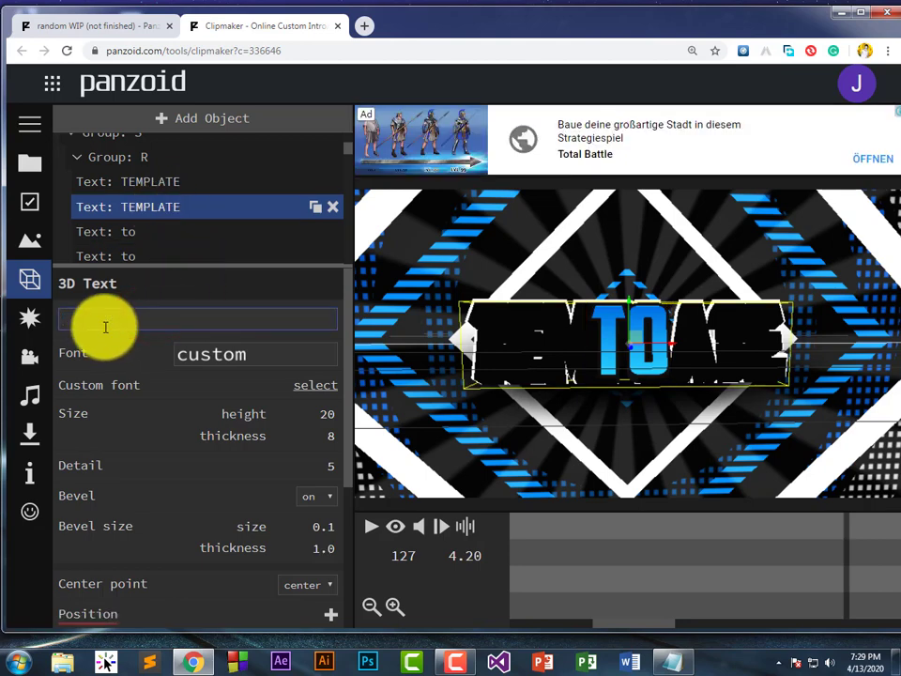
type("to")
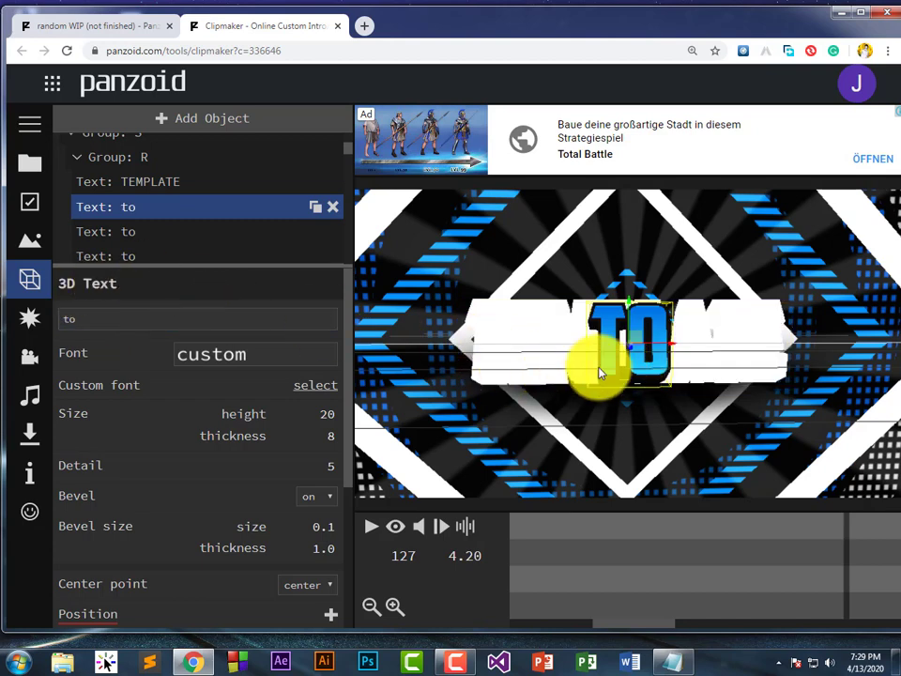
left_click(140, 181)
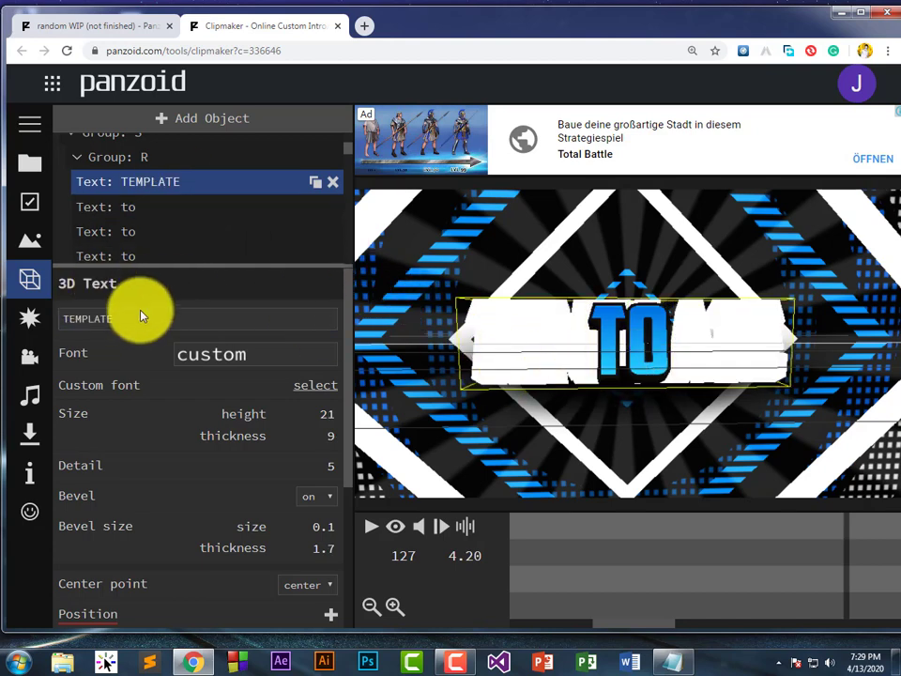
left_click(138, 316)
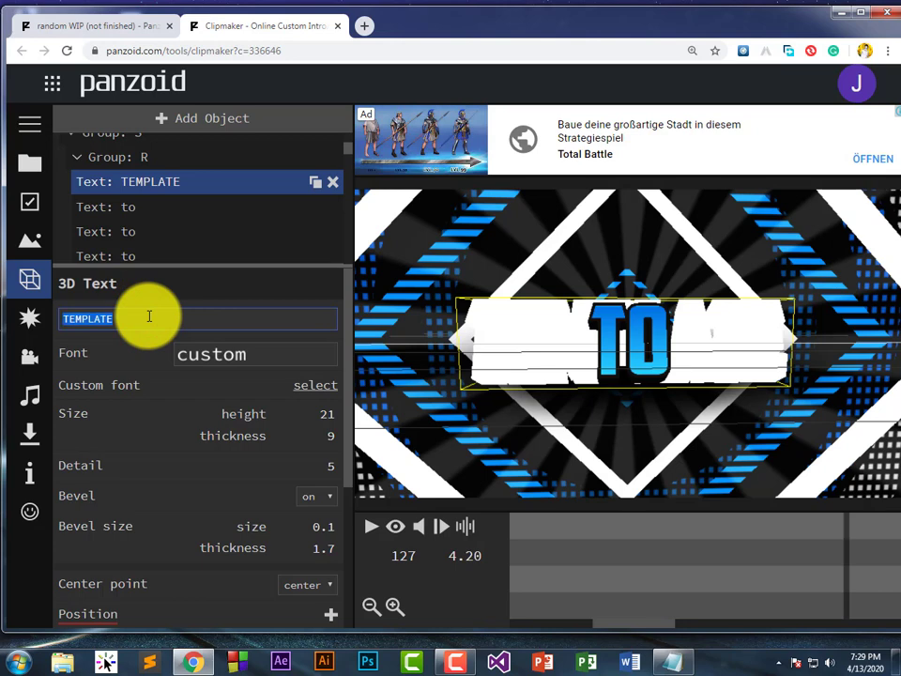
type("to")
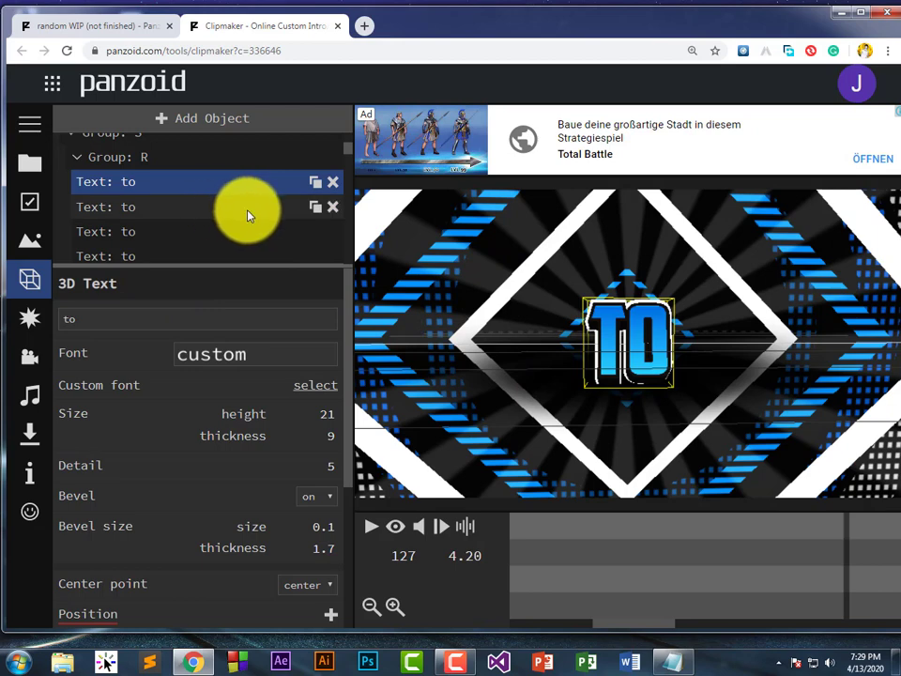
Play the animation preview and pause it at the scene showing the INTRO text.
right_click(517, 3)
left_click(554, 41)
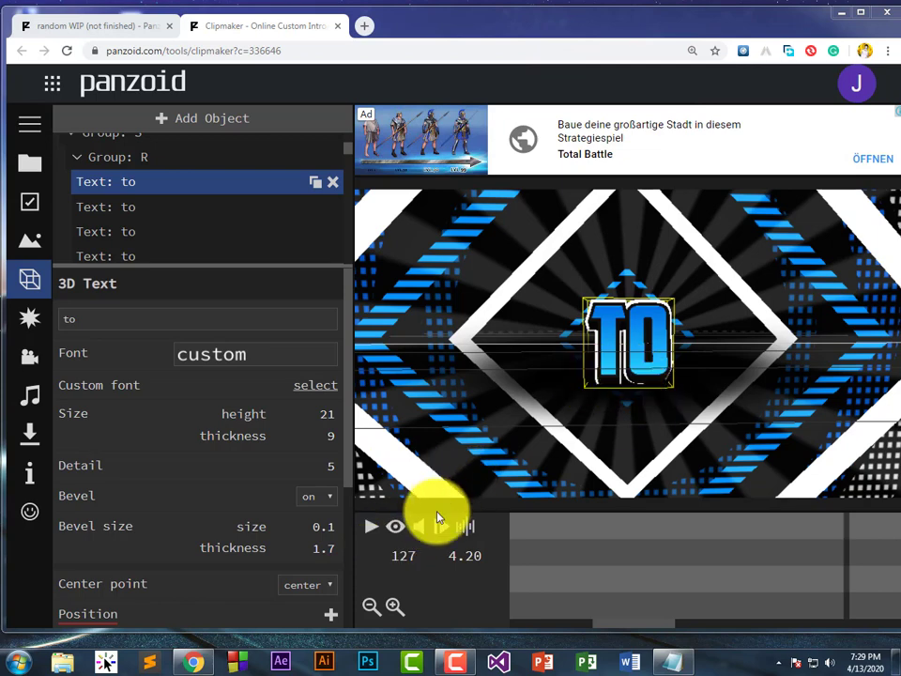
left_click(372, 528)
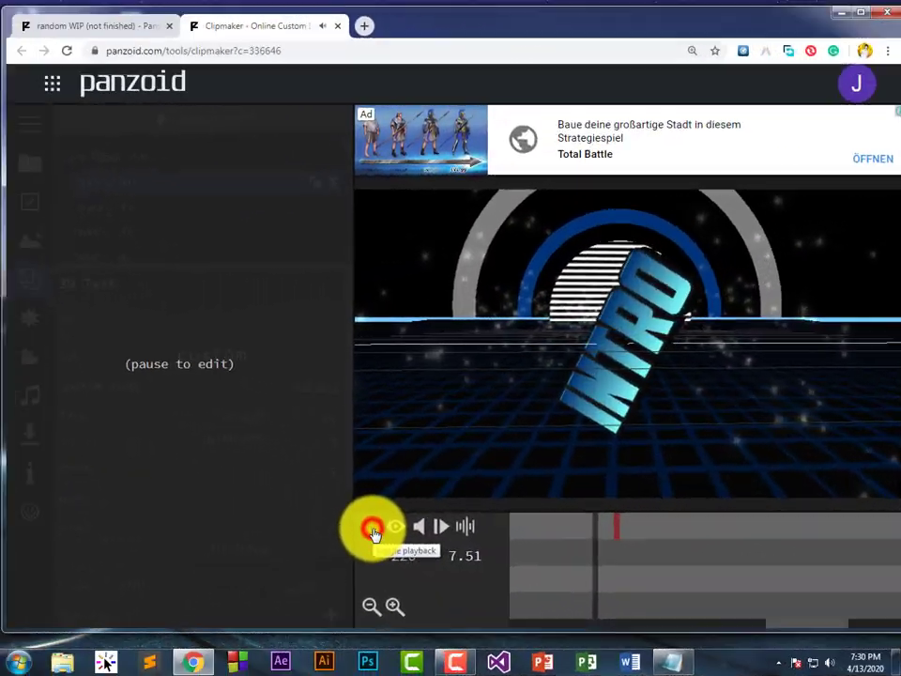
left_click(370, 527)
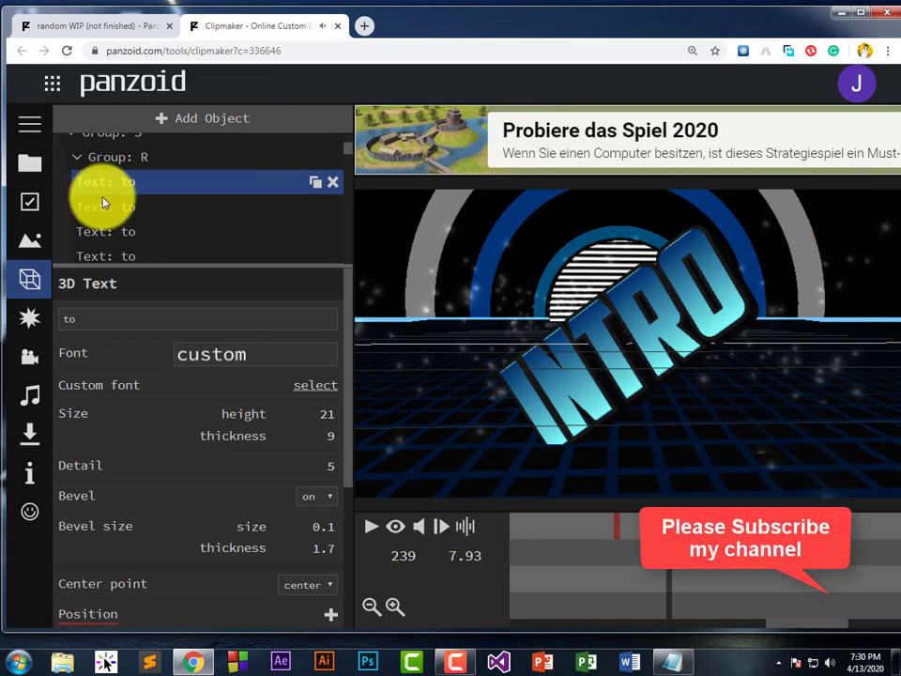
Replace the wording of the last INTRO text in the "tEXT 3" group with the channel name.
scroll(114, 148, "up", 1)
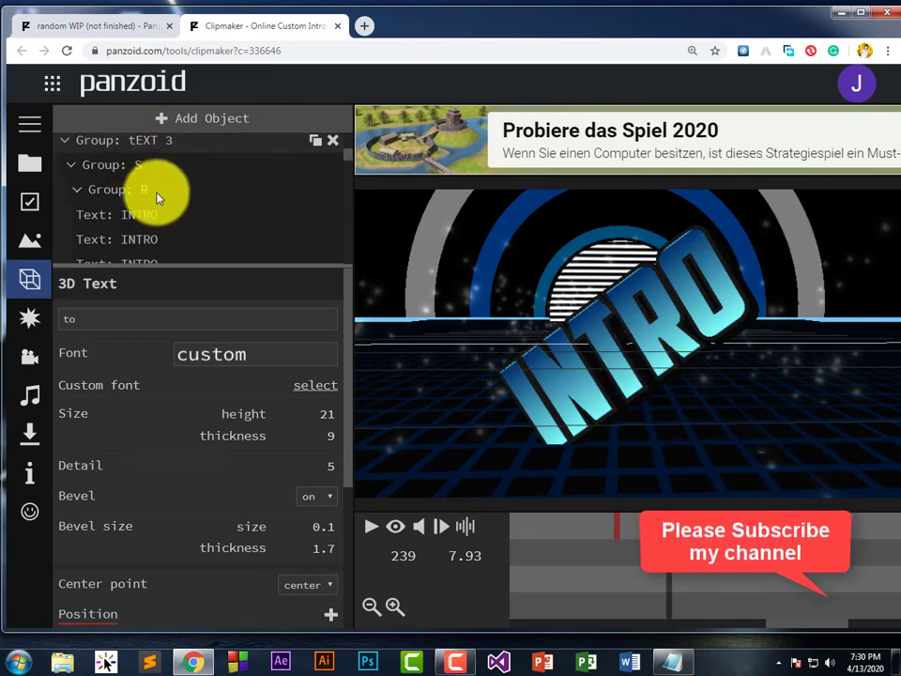
scroll(176, 206, "down", 2)
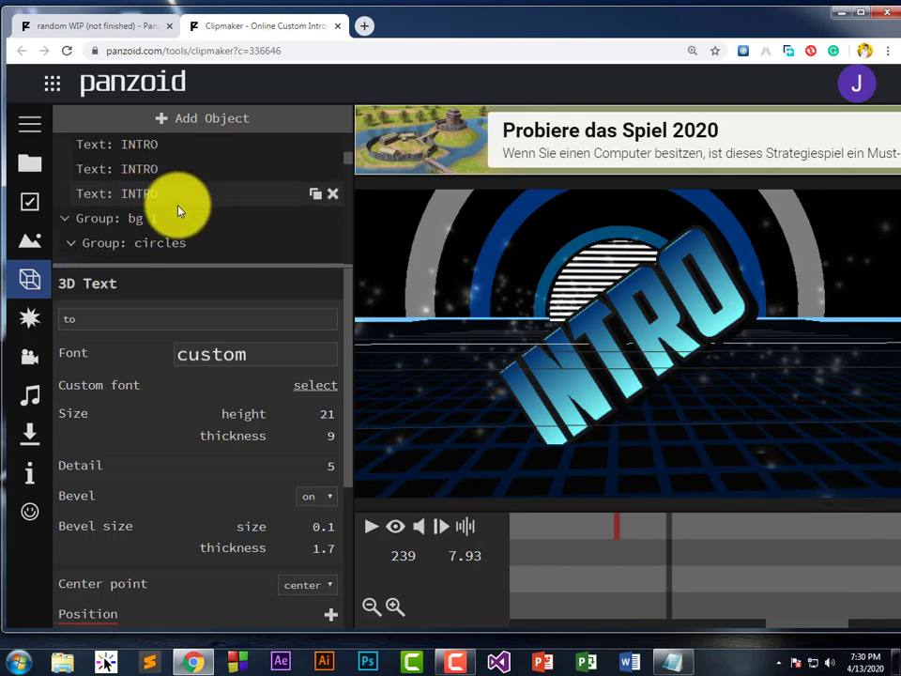
left_click(161, 194)
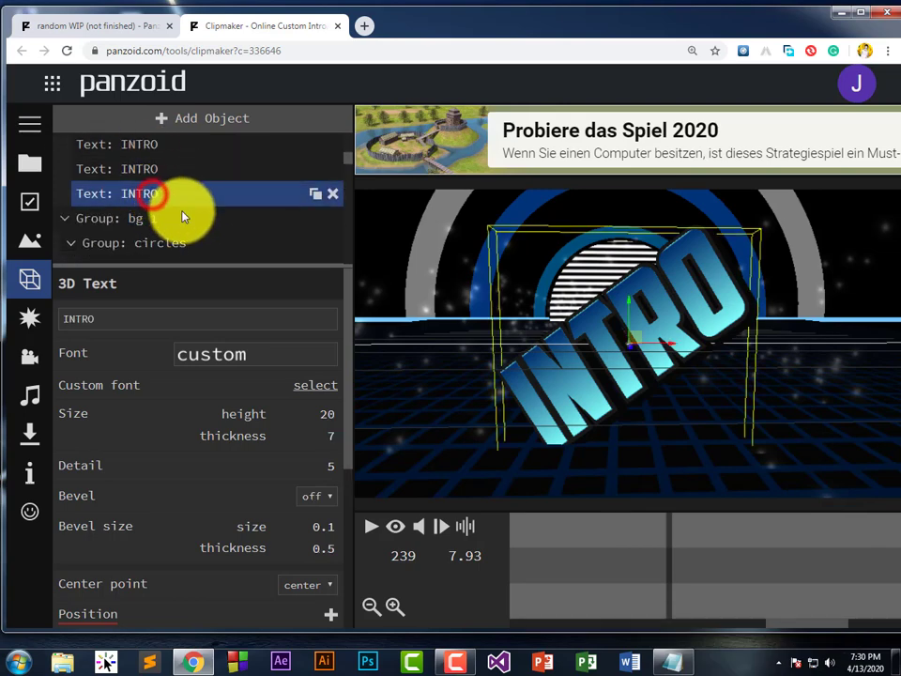
left_click(114, 320)
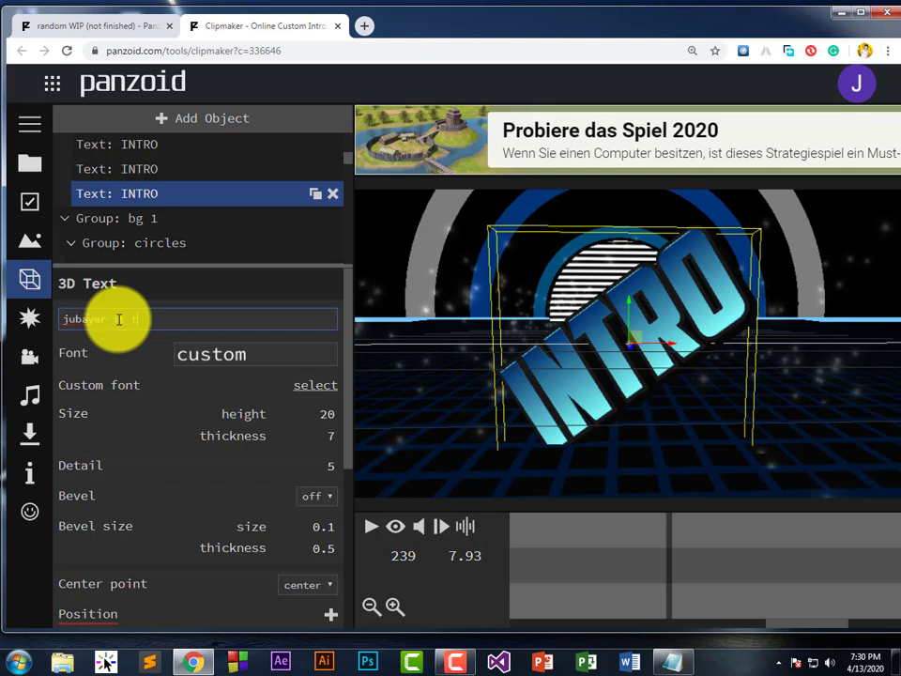
triple_click(118, 319)
key("End")
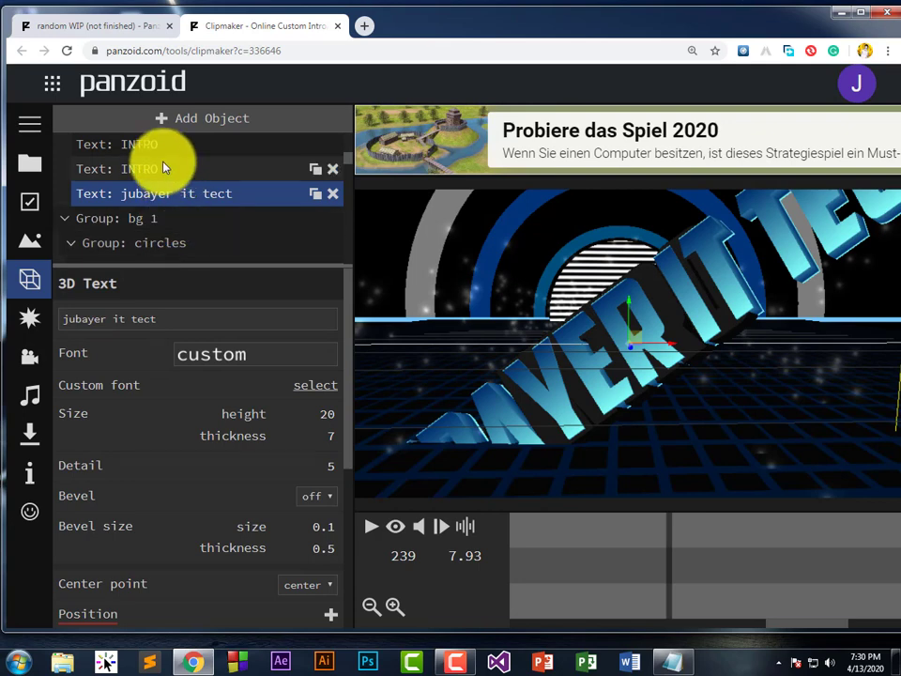
Replace the wording of the other two INTRO texts in the "tEXT 3" group with the same channel name.
left_click(164, 167)
left_click(144, 317)
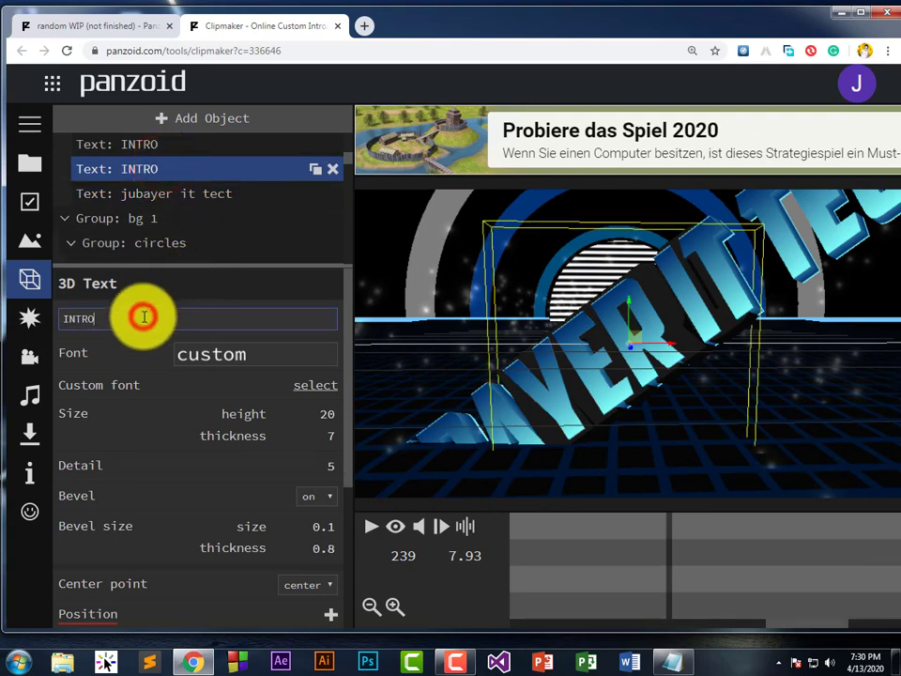
key("ctrl+a")
type("jubayer it tect")
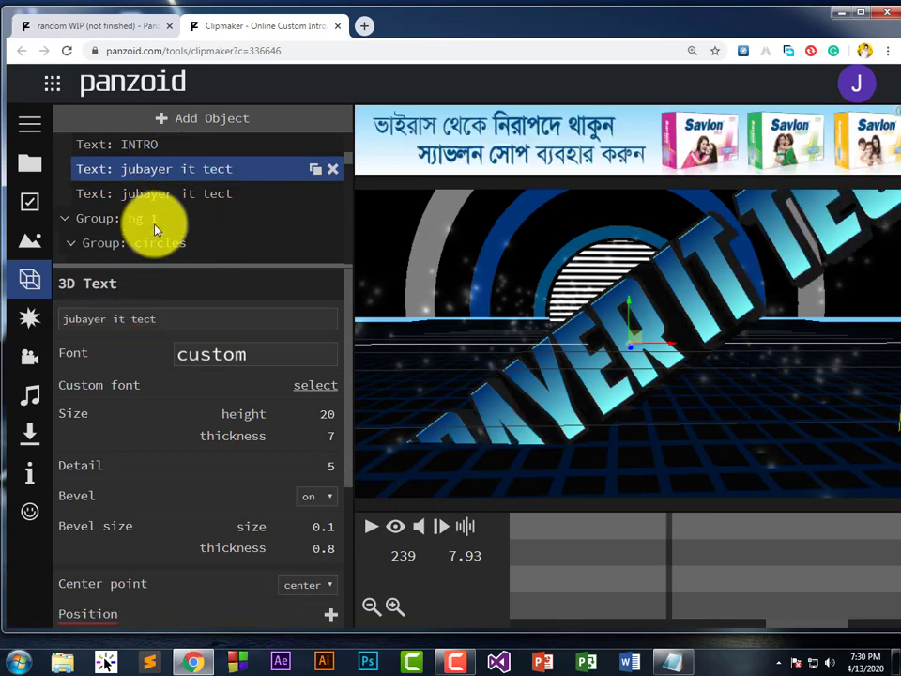
left_click(151, 144)
left_click(150, 319)
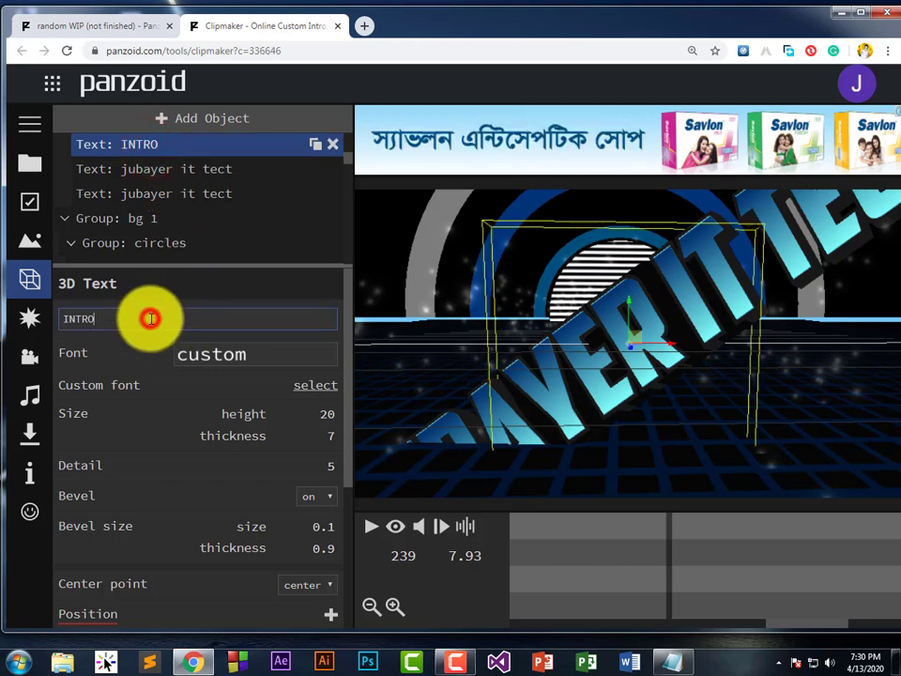
key("ctrl+a")
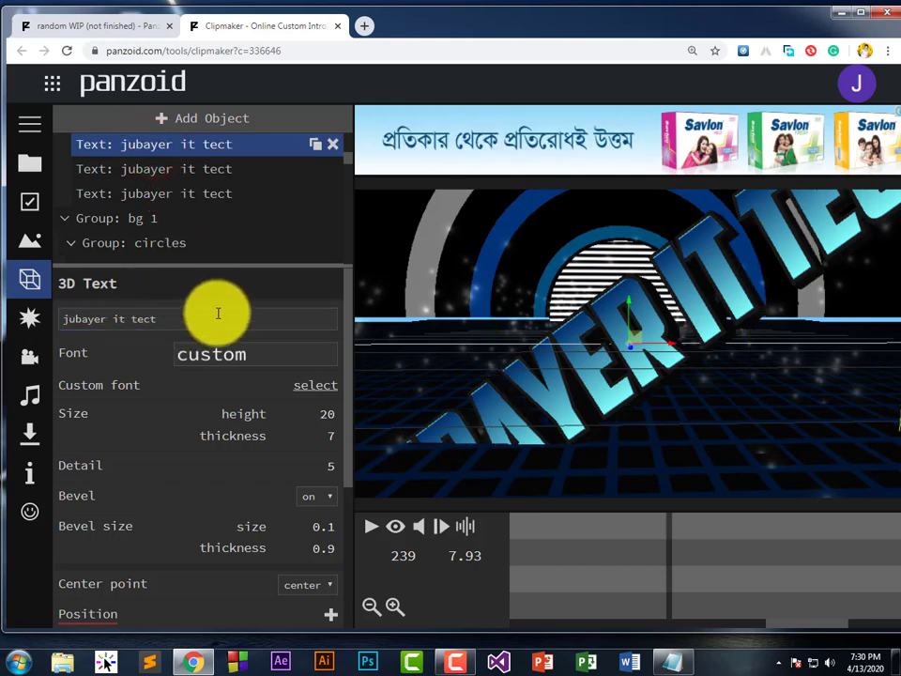
Set the height of all three channel-name texts in the "tEXT 3" group to 10.
left_click(323, 415)
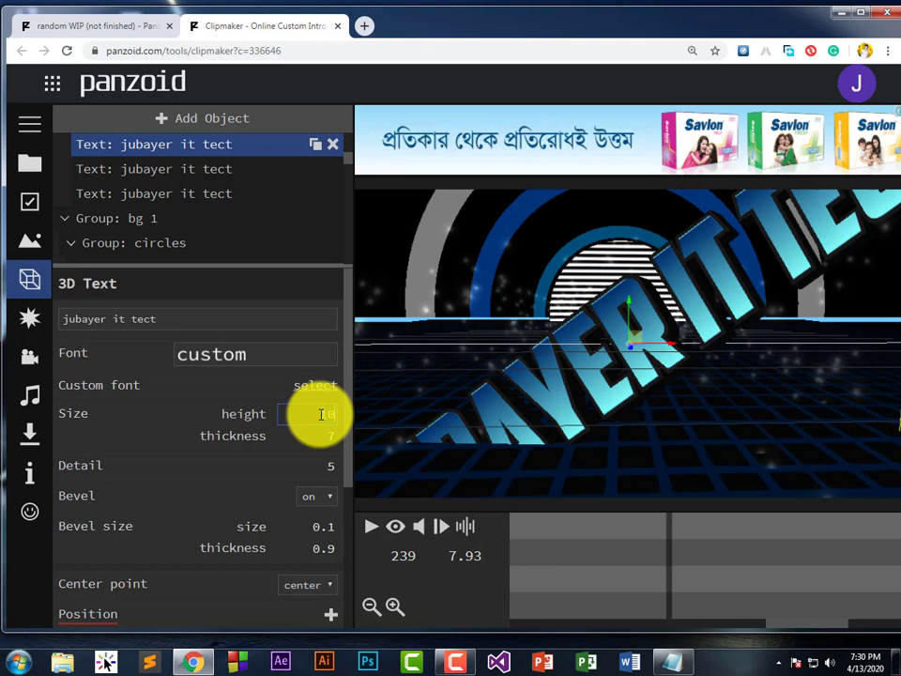
left_click(218, 165)
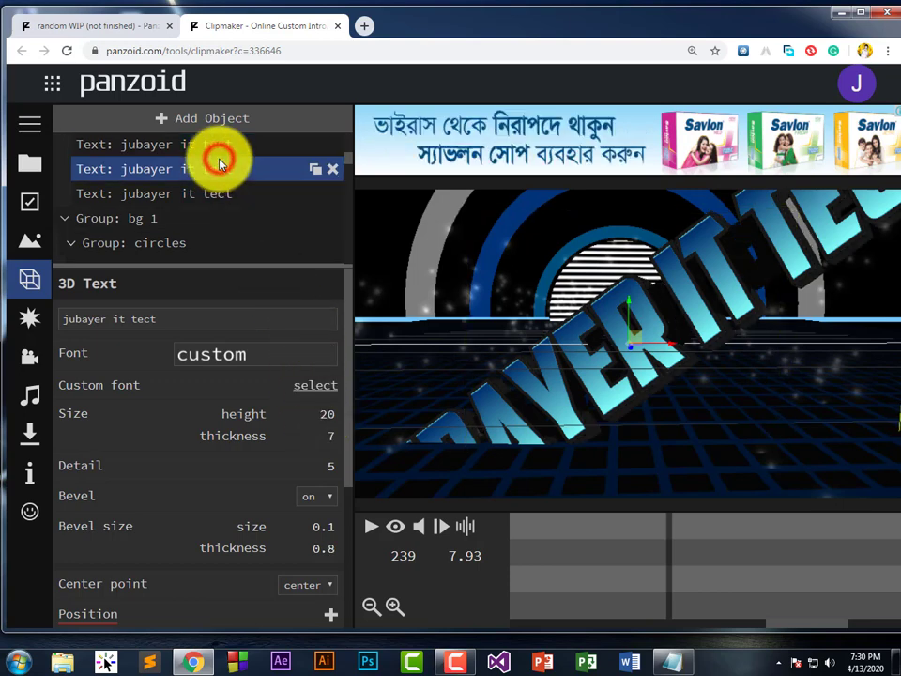
left_click(327, 413)
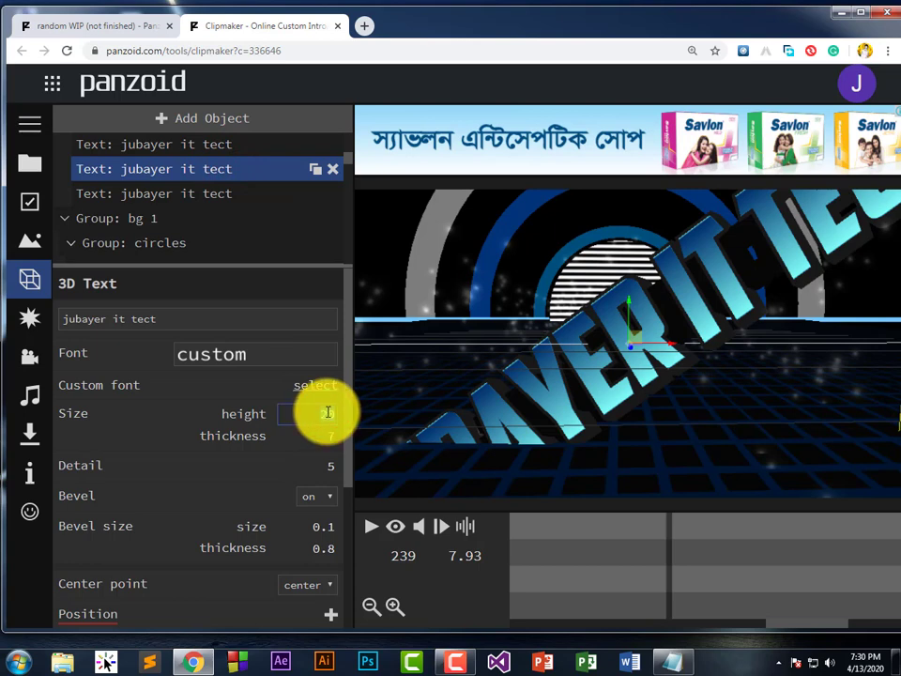
type("10")
left_click(215, 193)
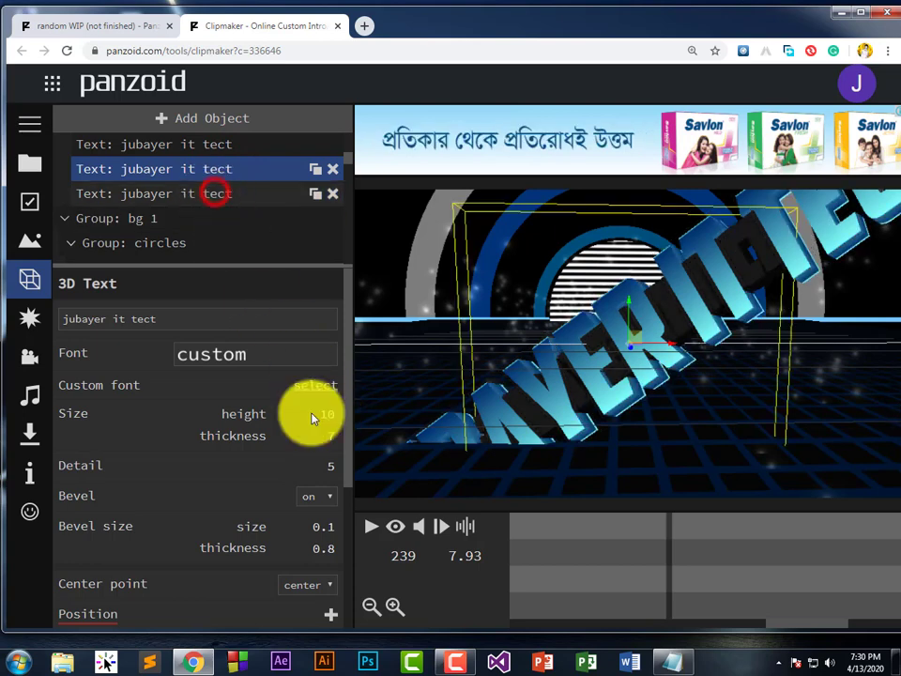
left_click(312, 410)
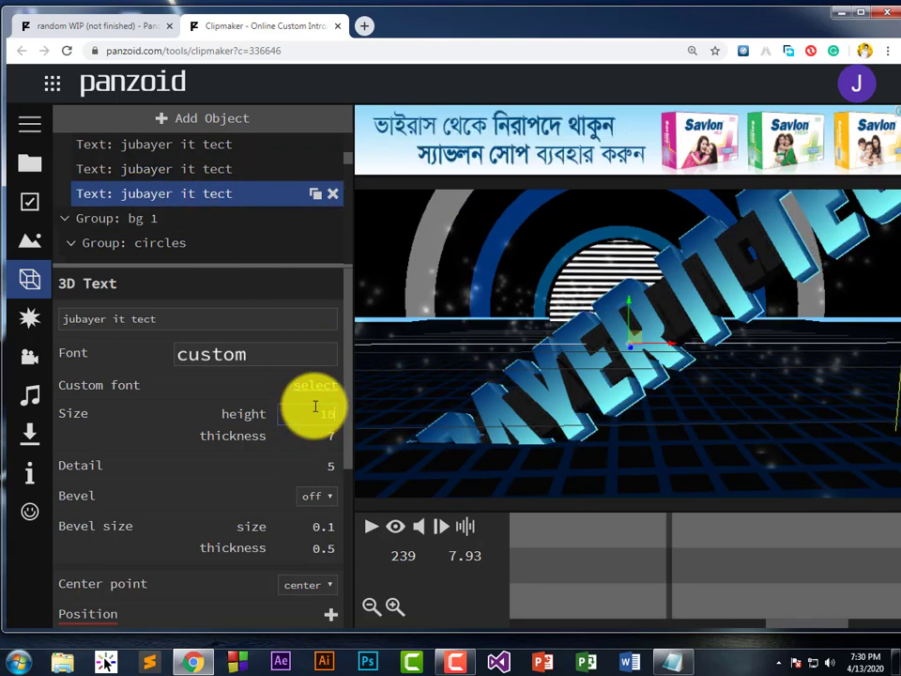
type("10")
key("Return")
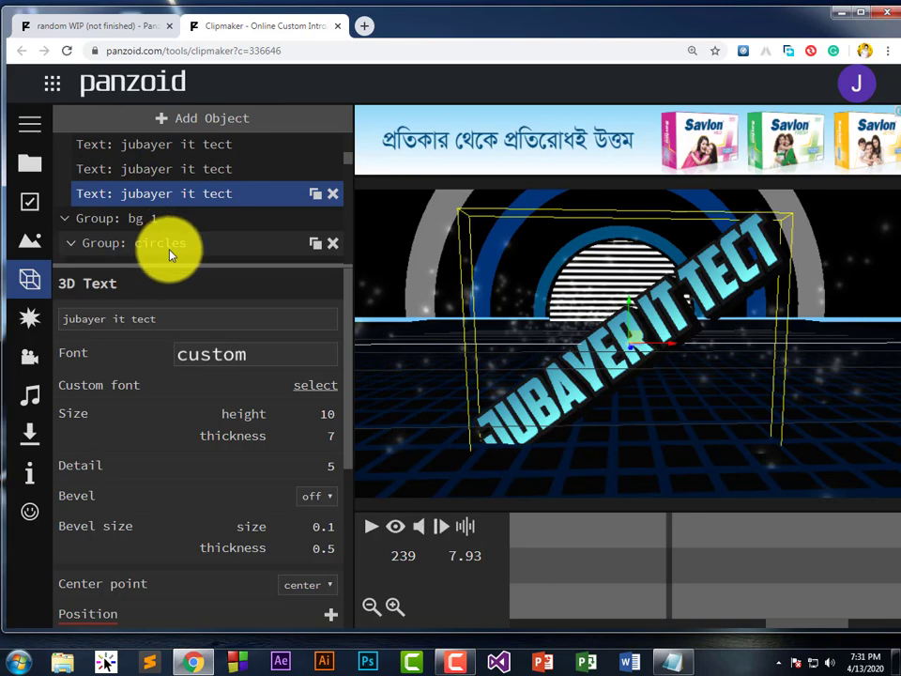
Open the video download settings and choose .mkv (vp8/opus) as the output format.
scroll(199, 204, "up", 2)
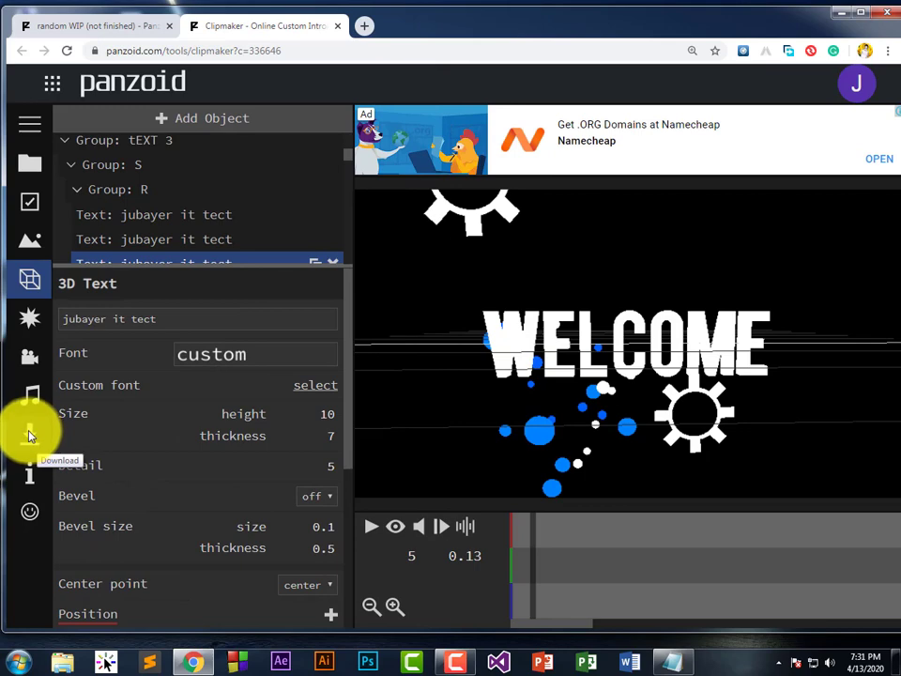
left_click(29, 434)
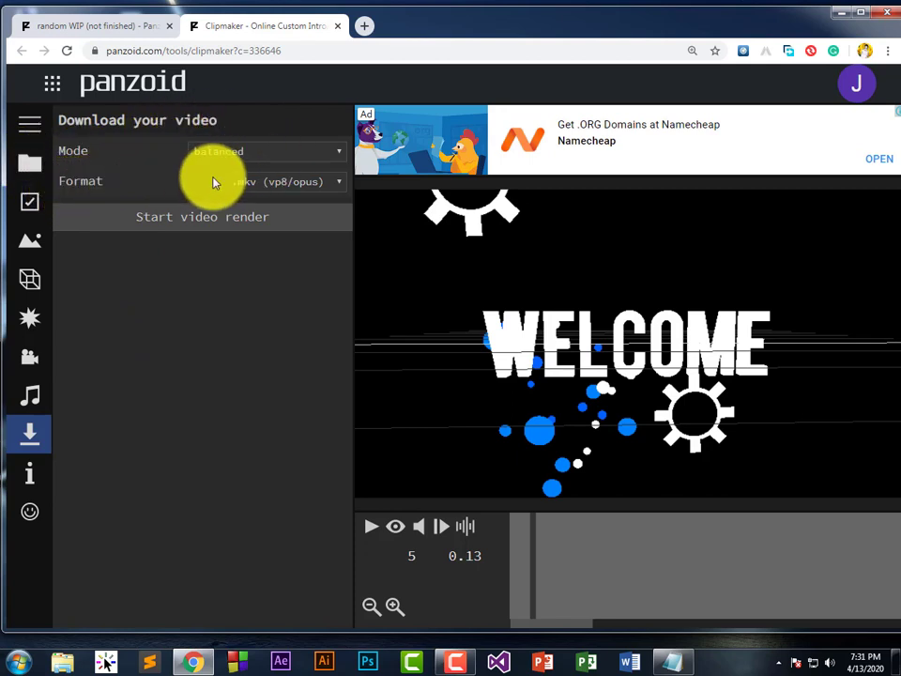
left_click(302, 182)
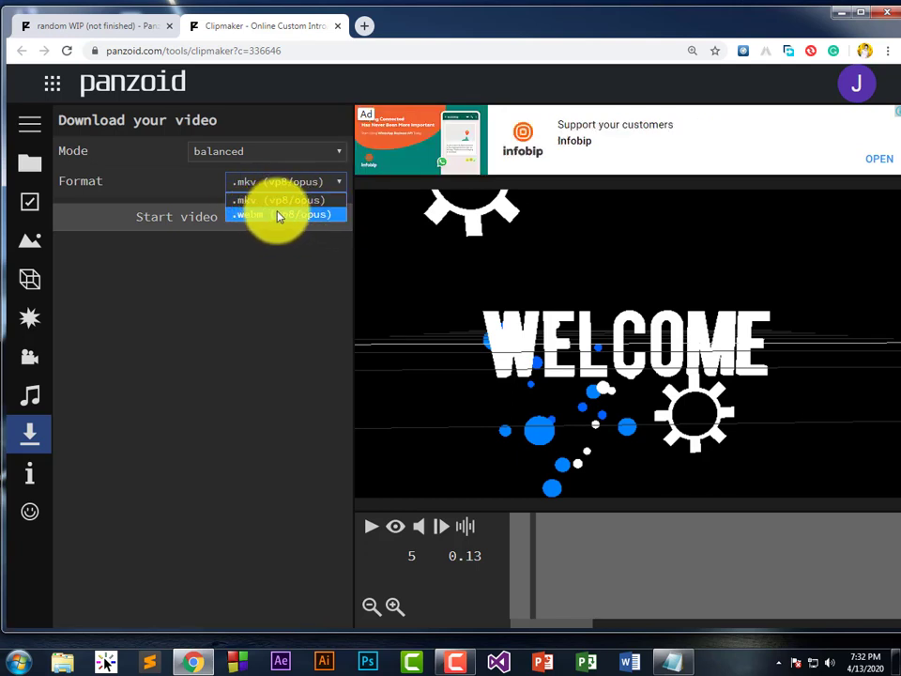
left_click(259, 201)
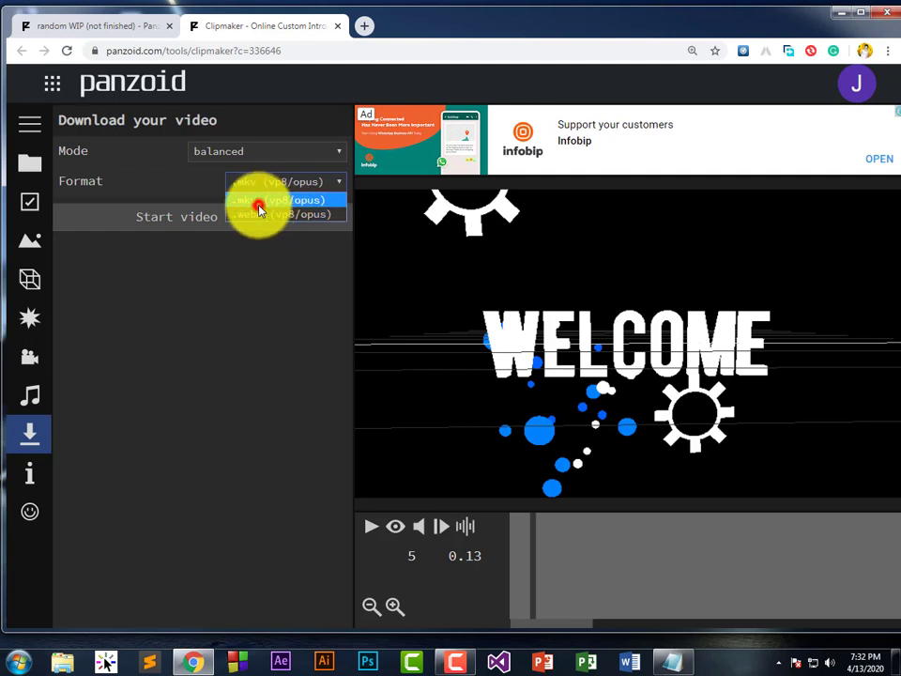
Set the render mode to good quality and start the video render.
left_click(267, 150)
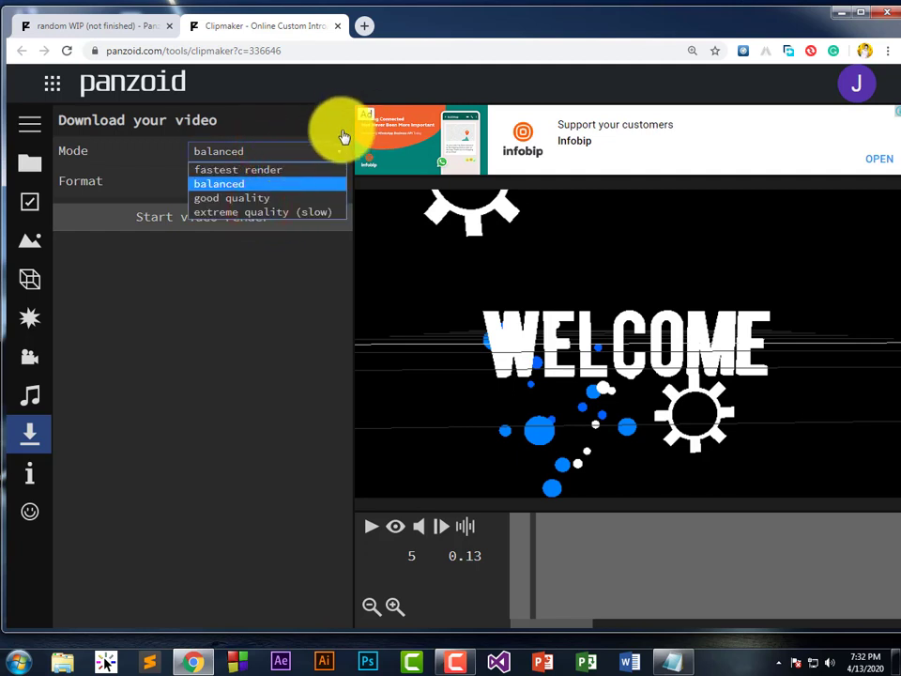
left_click(255, 198)
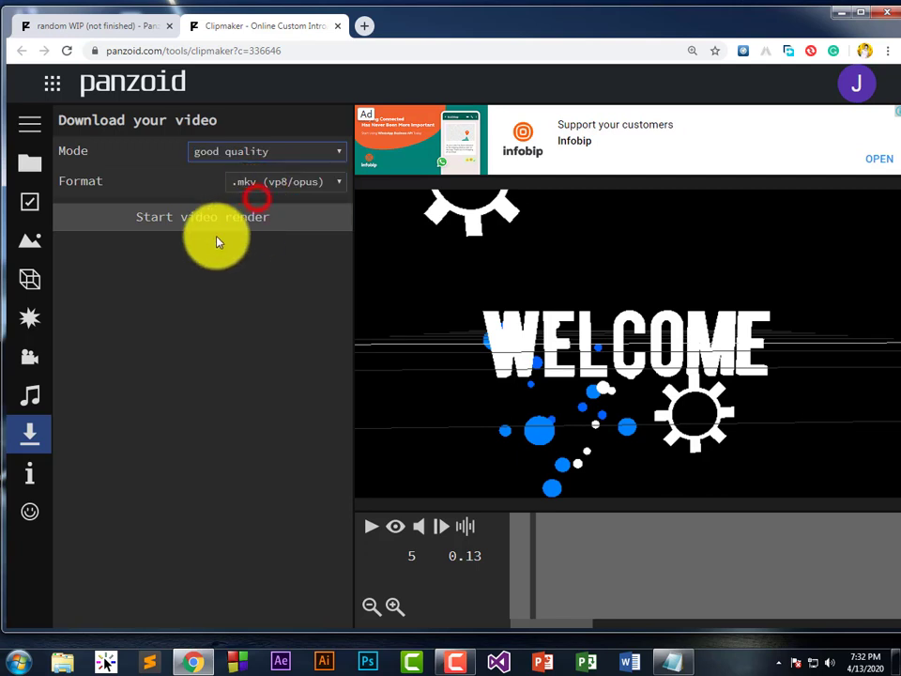
left_click(197, 216)
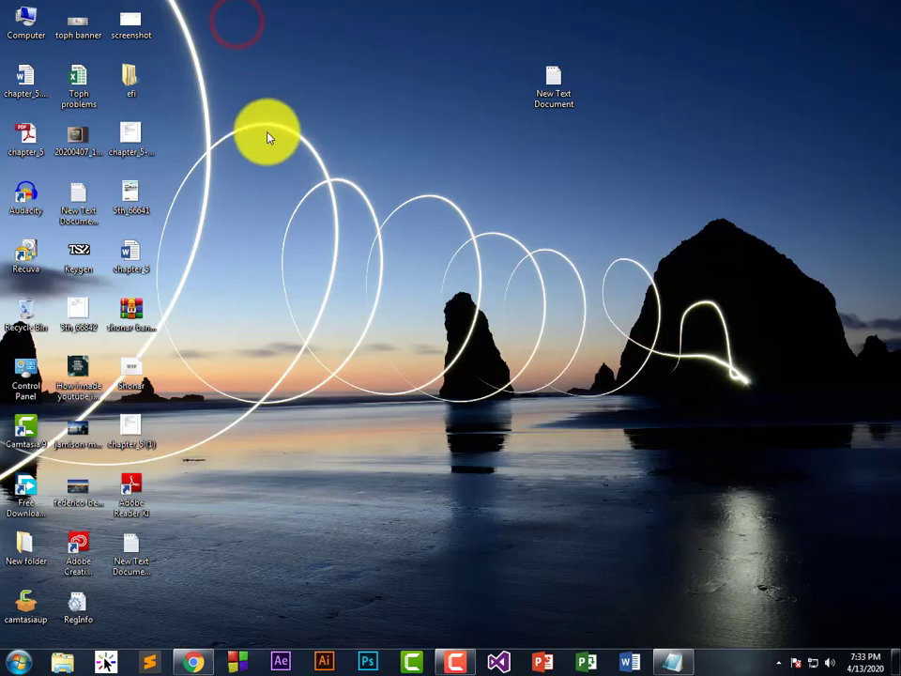
left_click(17, 32)
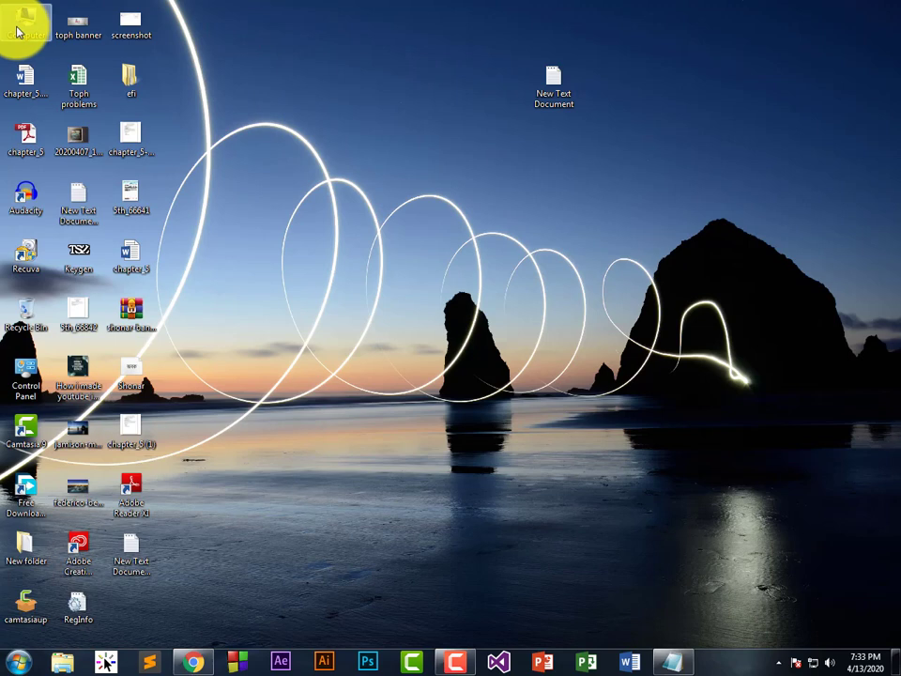
left_click(17, 32)
left_click(272, 17)
left_click_drag(479, 32, 657, 171)
left_click(556, 91)
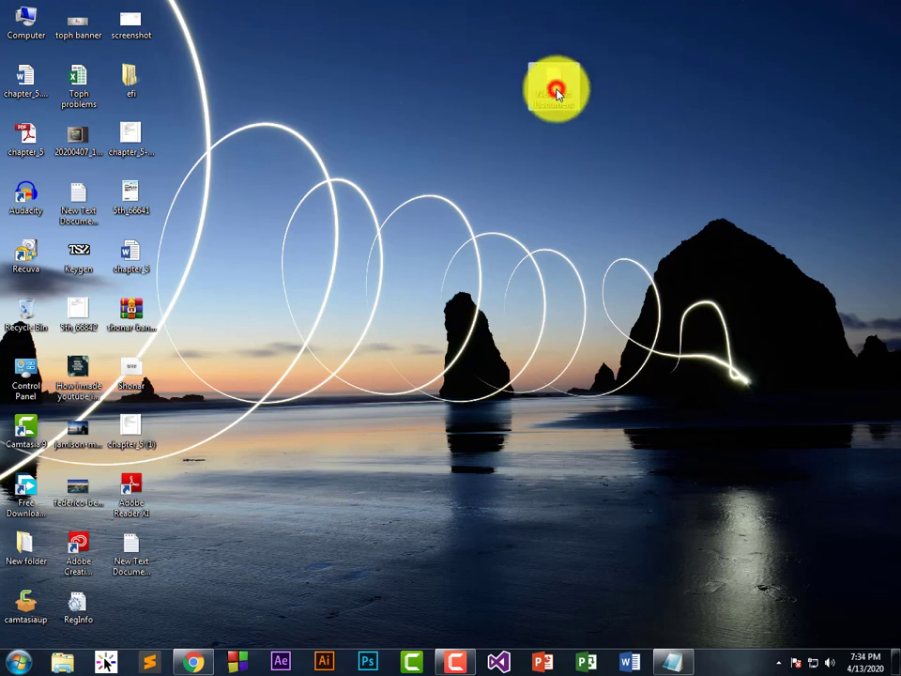
left_click(410, 39)
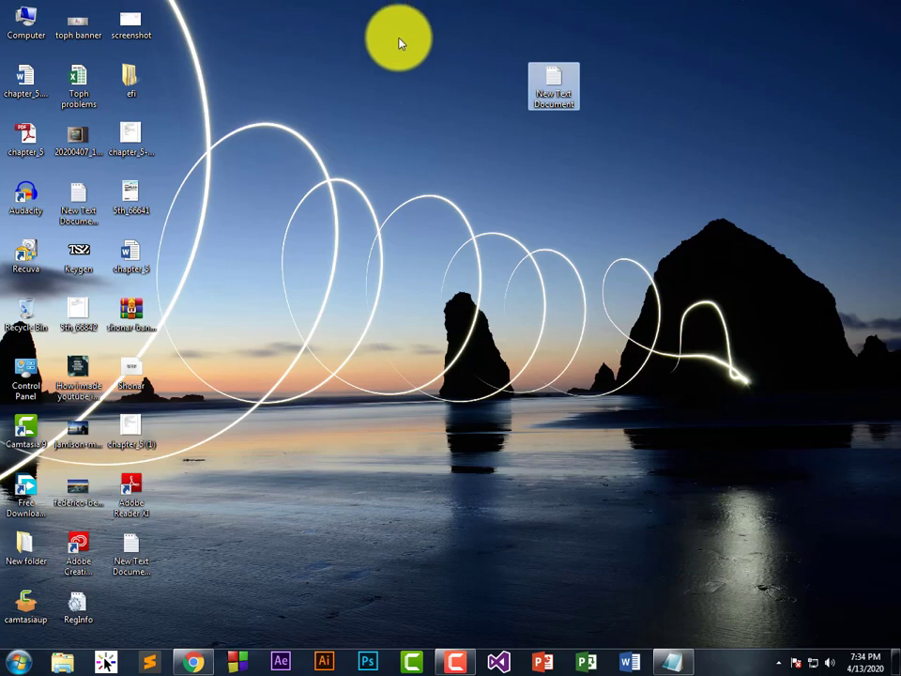
Open the My YouTube folder on Project Disk (D:) from the desktop and select the video.text file.
double_click(19, 19)
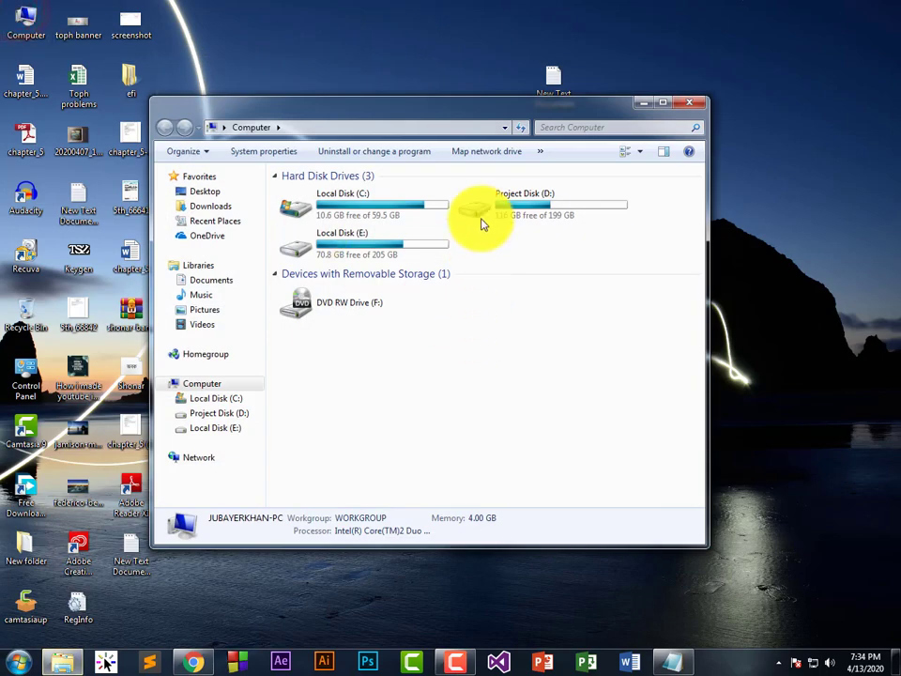
double_click(480, 222)
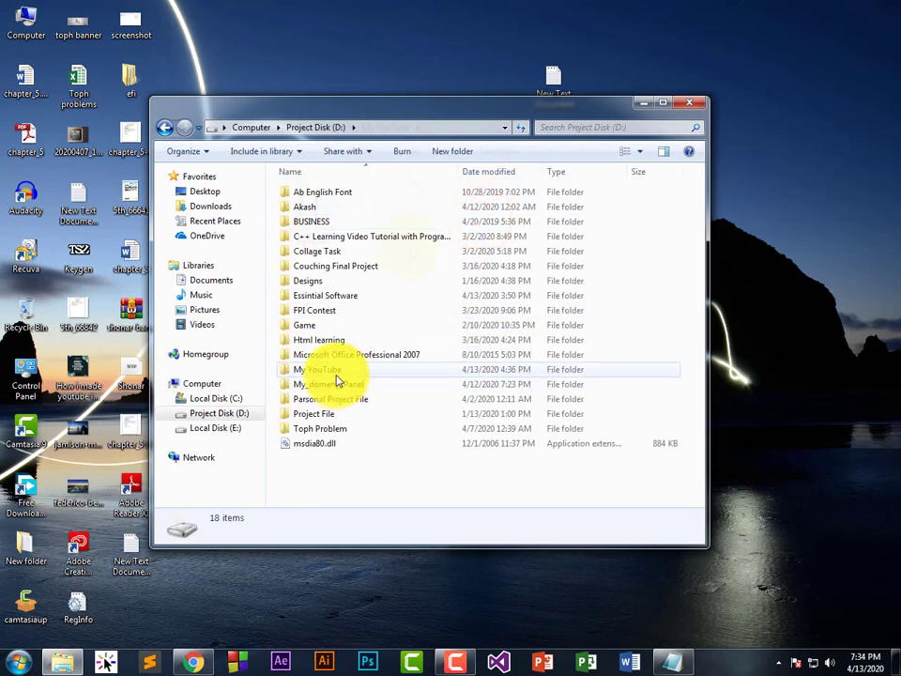
double_click(336, 373)
left_click_drag(382, 229, 464, 278)
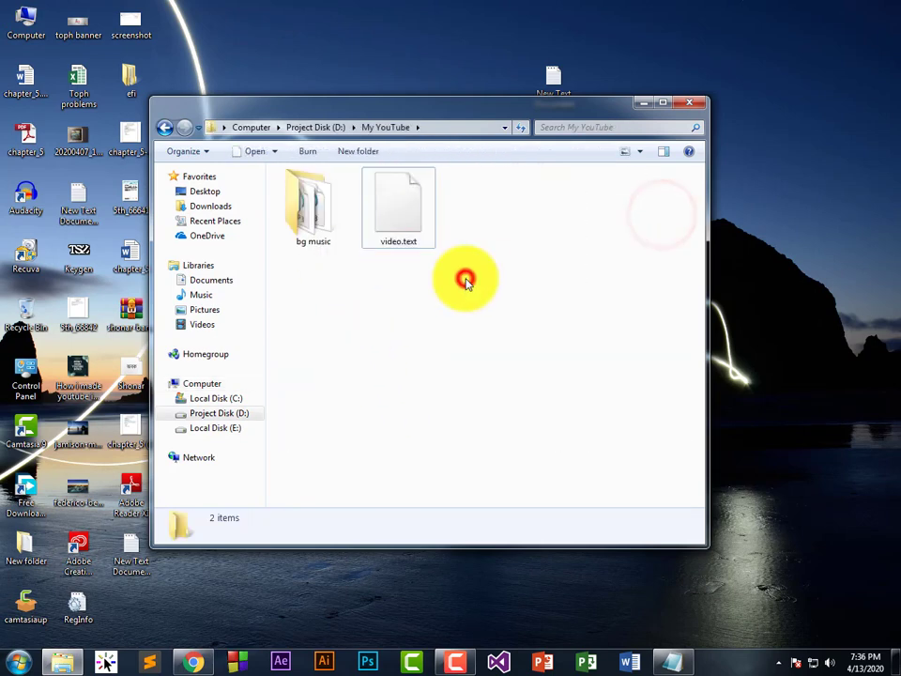
left_click(403, 244)
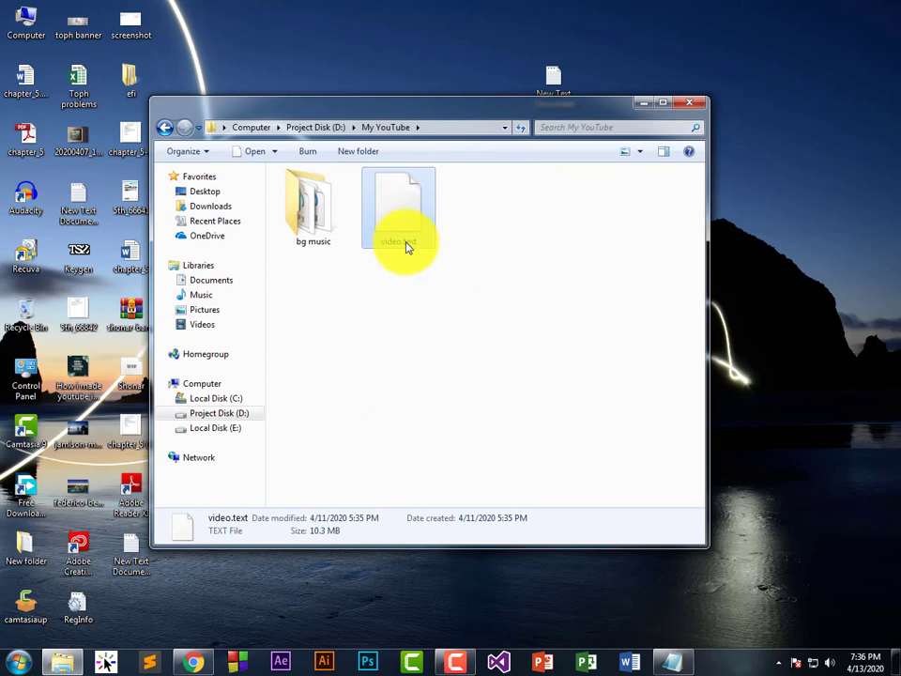
left_click(409, 246)
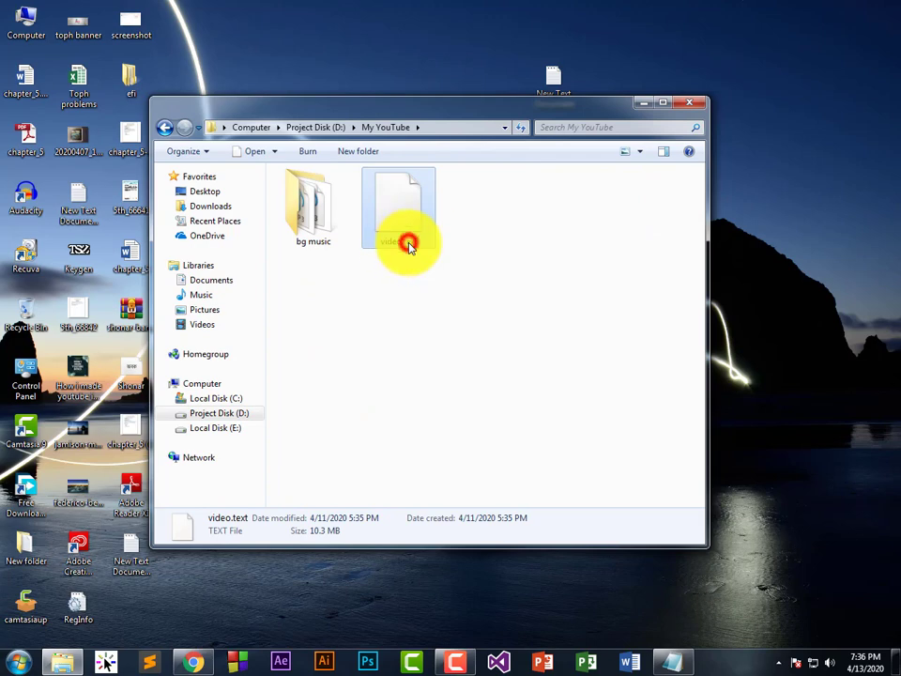
Search Windows for Folder Options and turn off hiding extensions for known file types.
key("super")
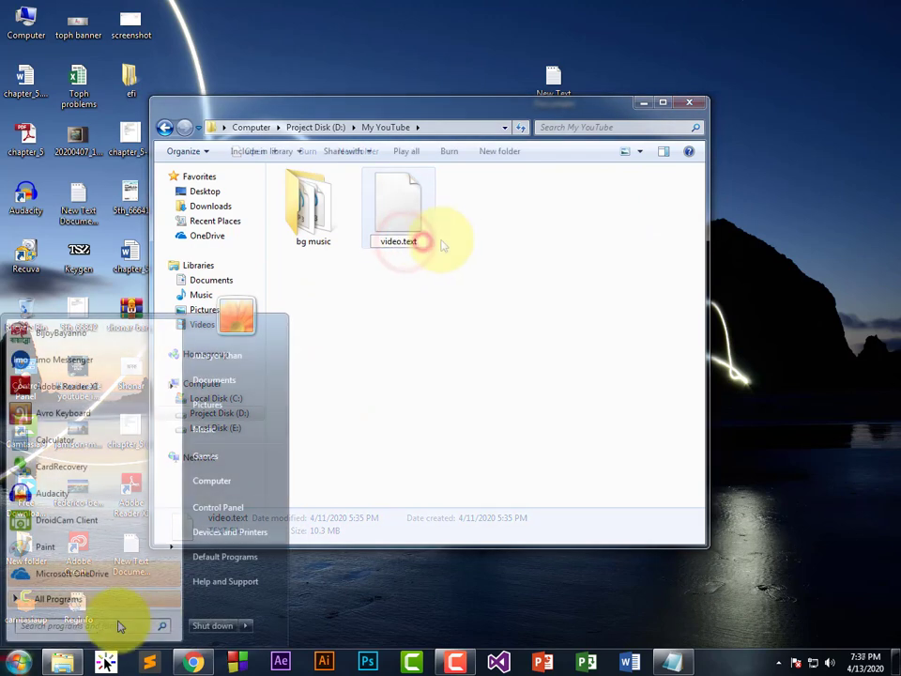
left_click(97, 625)
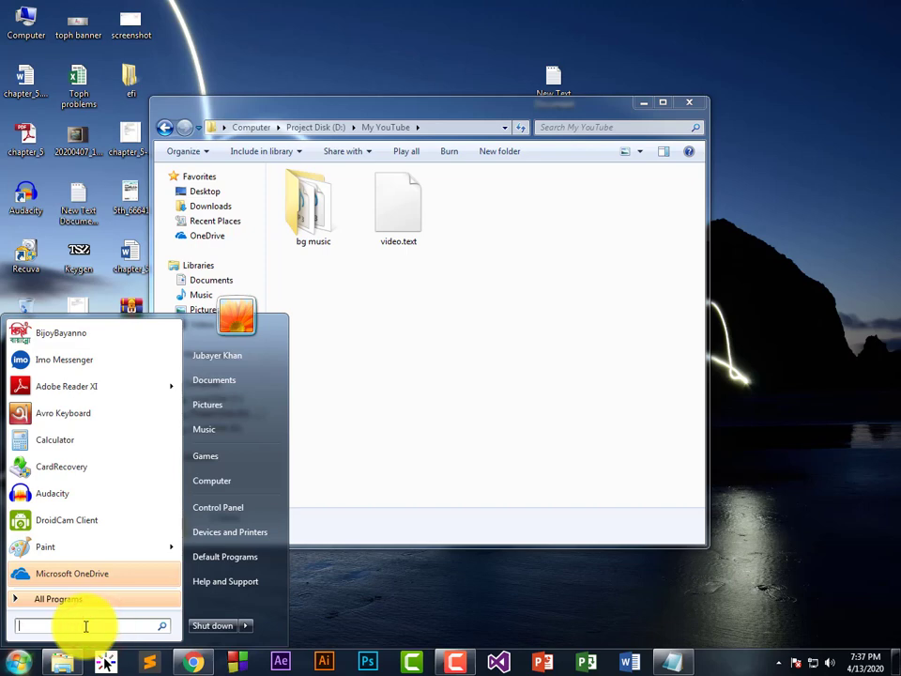
type("folder")
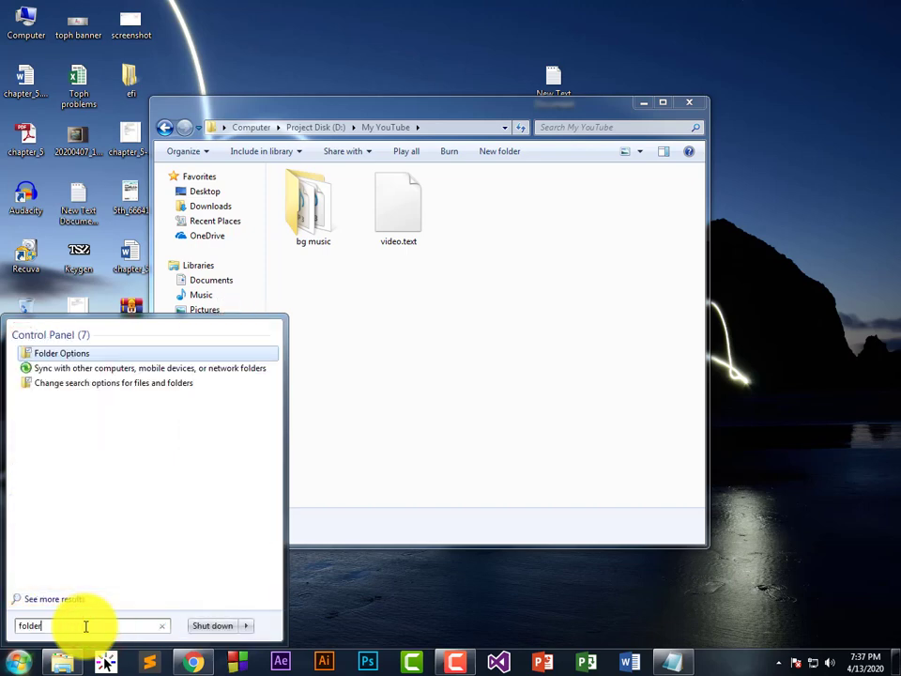
key("Return")
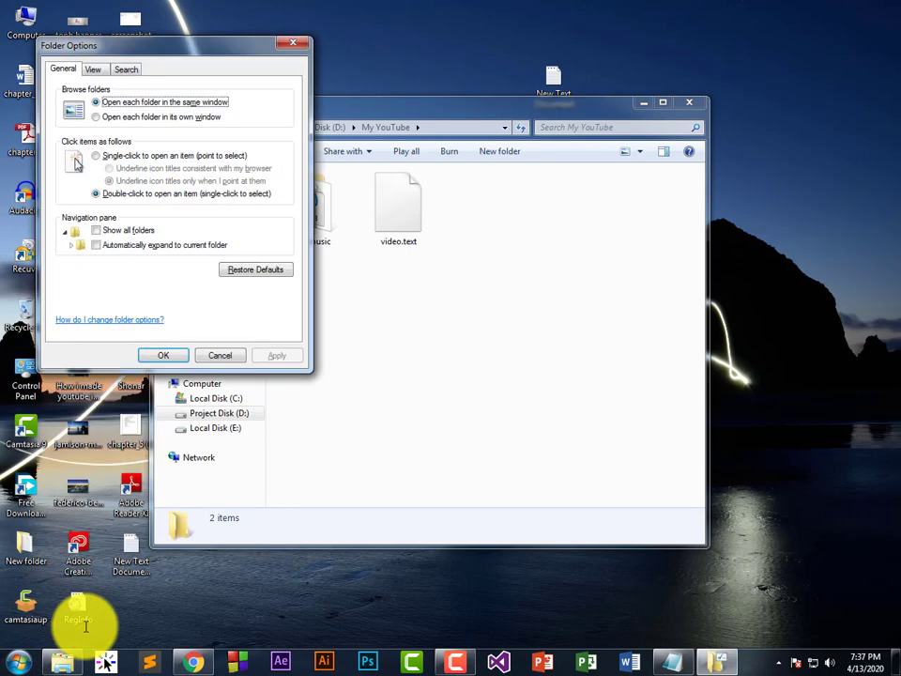
left_click(93, 72)
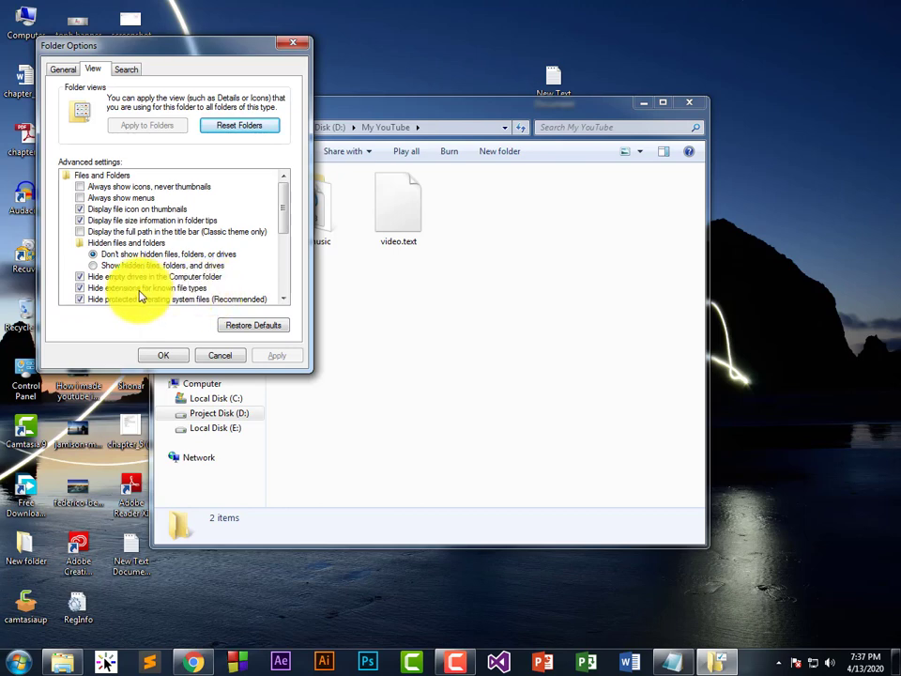
left_click(81, 288)
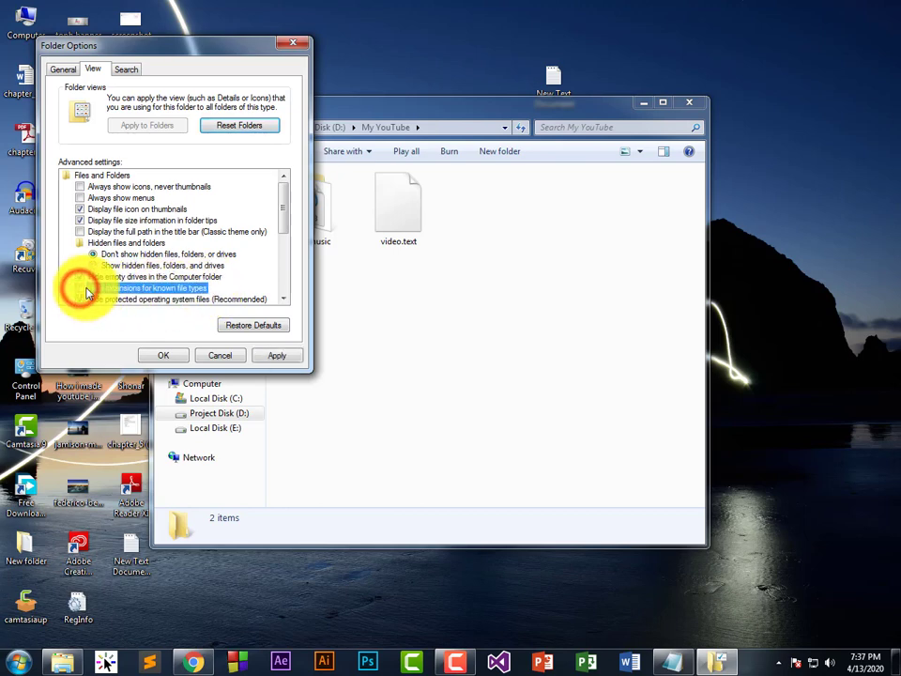
left_click(164, 354)
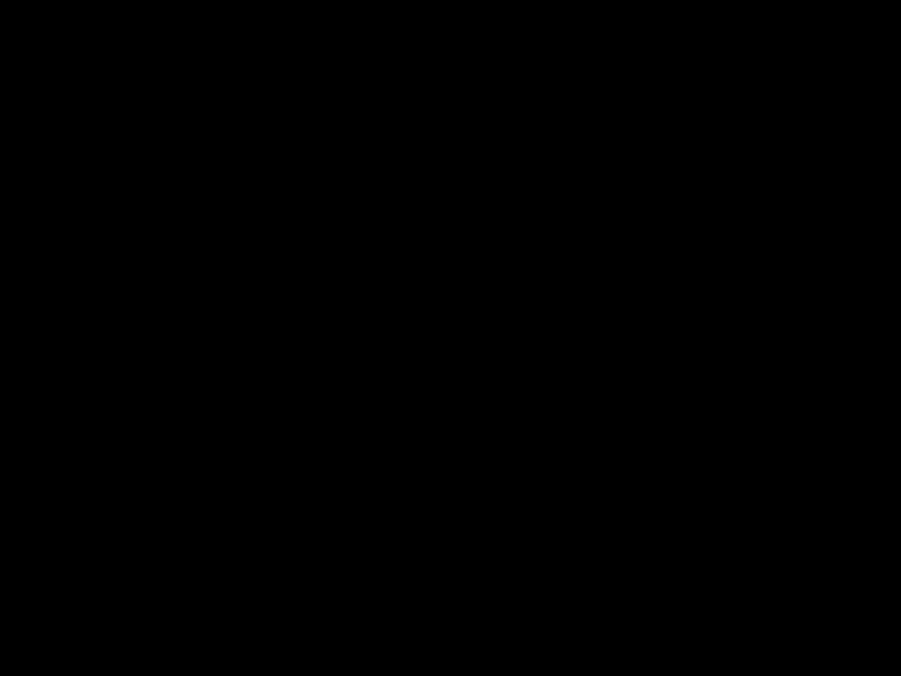
Rename the video.text file in the My YouTube 01 folder to video.mp4, accepting the extension change, and play it.
left_click(401, 239)
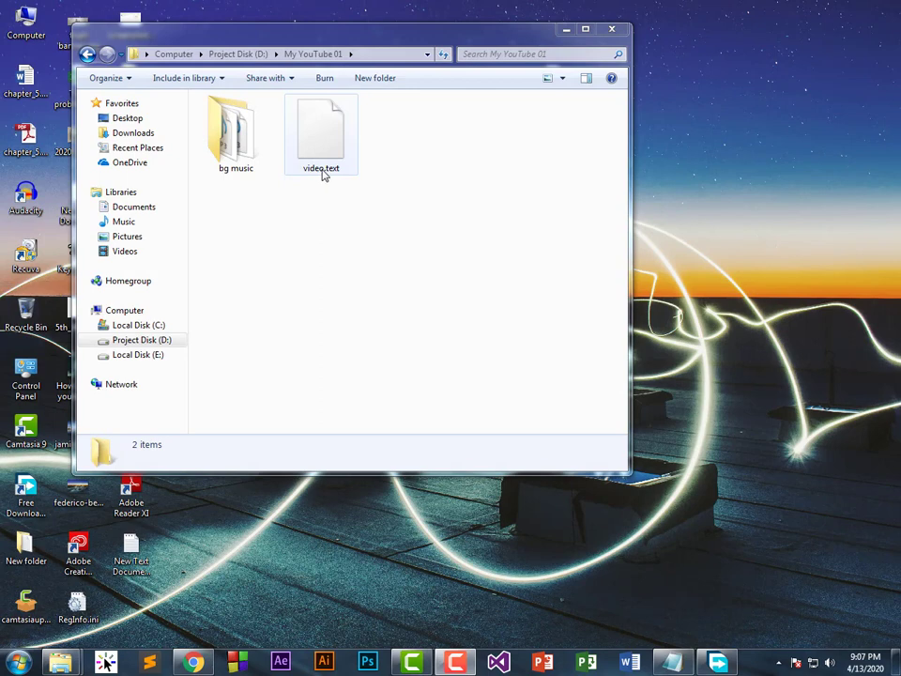
left_click(324, 176)
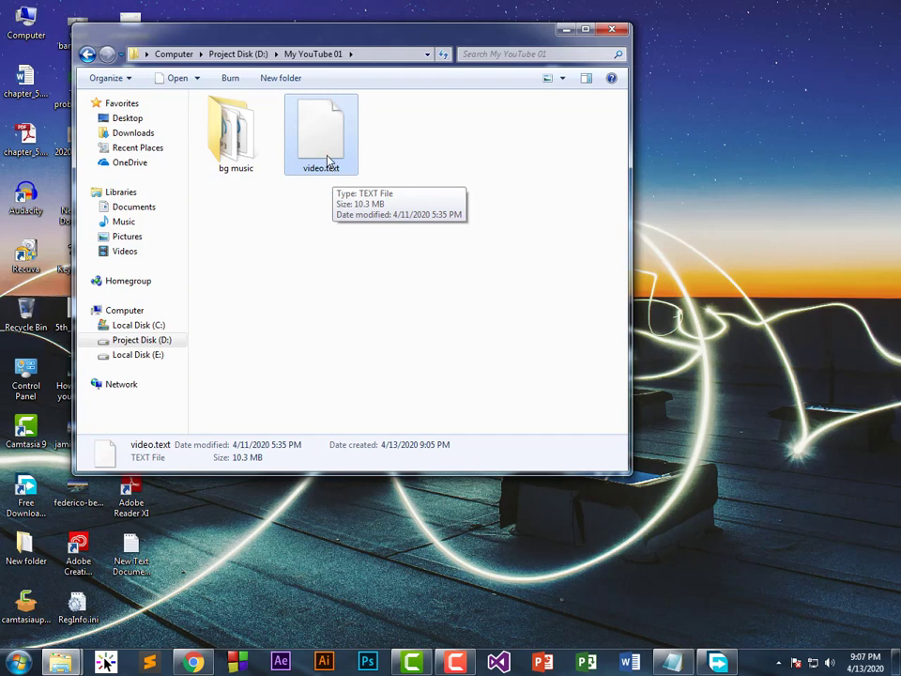
right_click(327, 161)
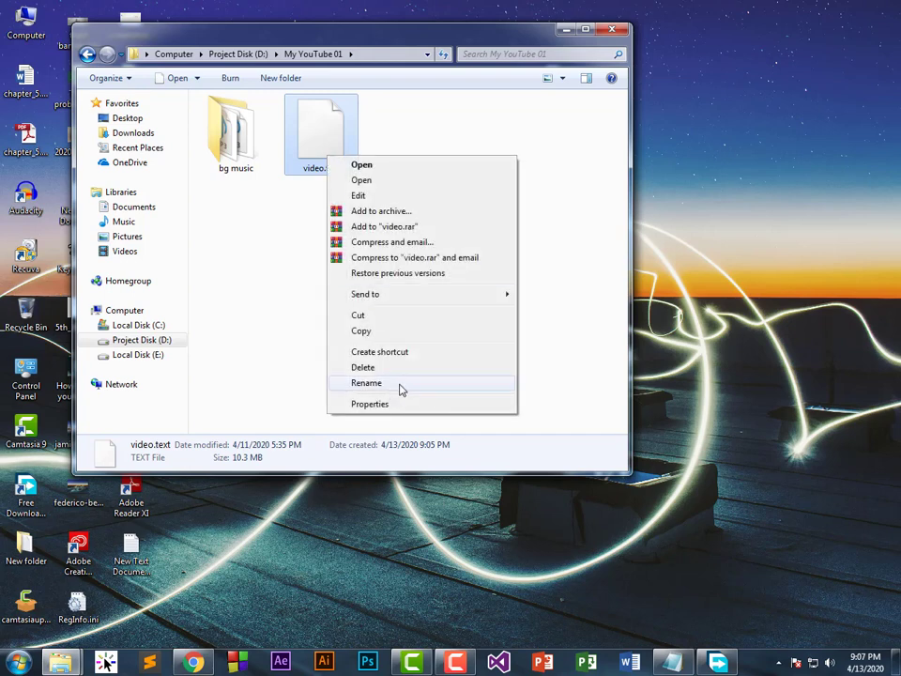
left_click(366, 383)
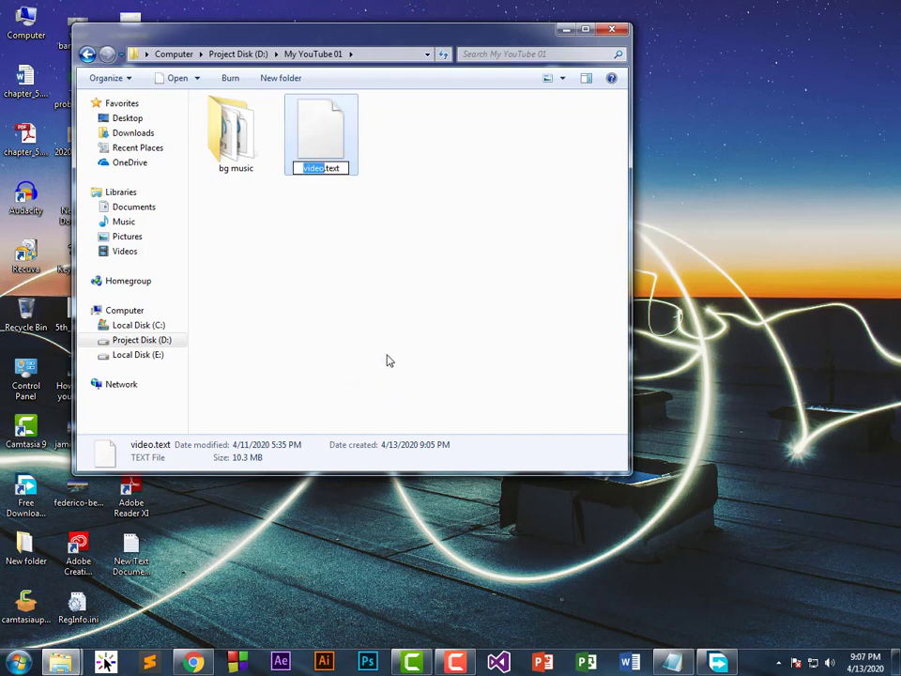
left_click(326, 169)
double_click(344, 168)
type("mp4")
key("Return")
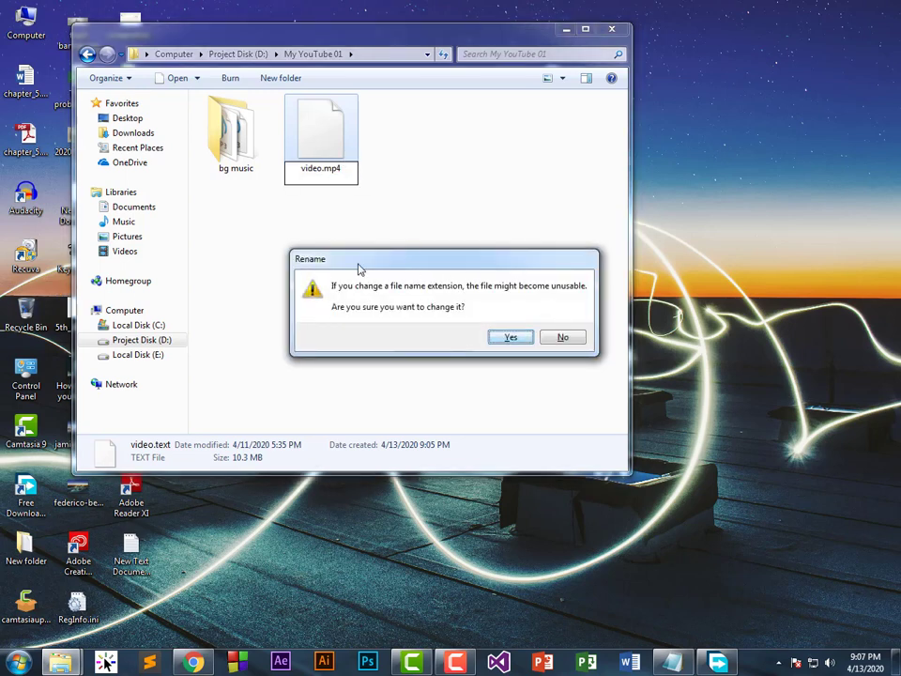
left_click(510, 340)
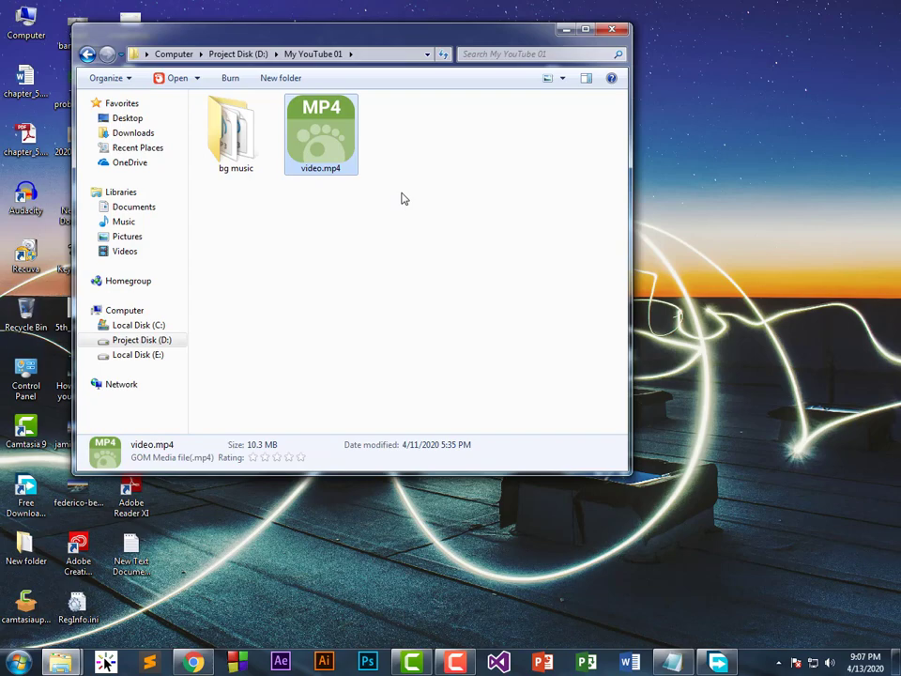
key("Return")
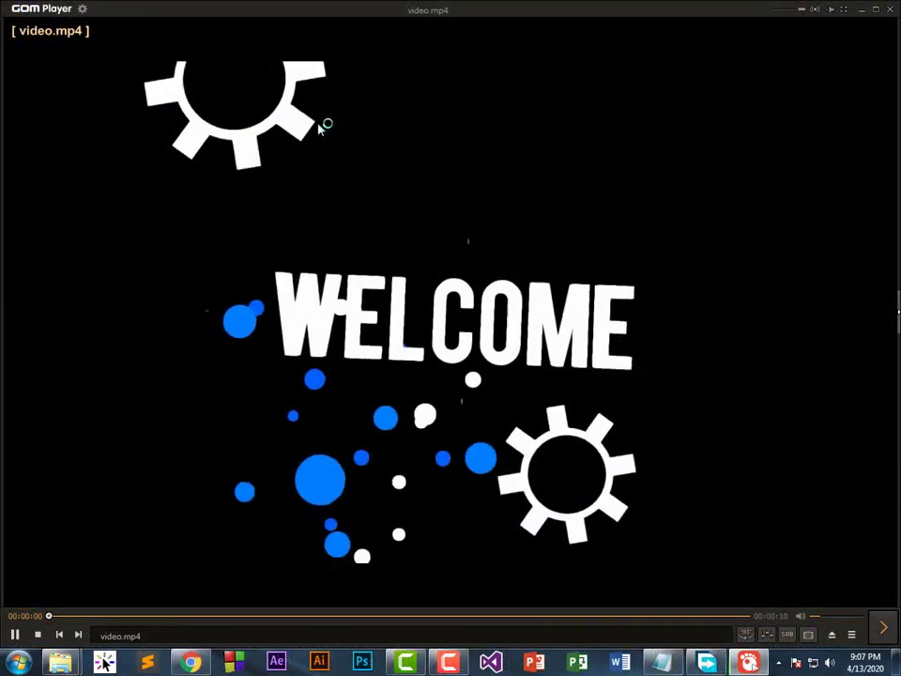